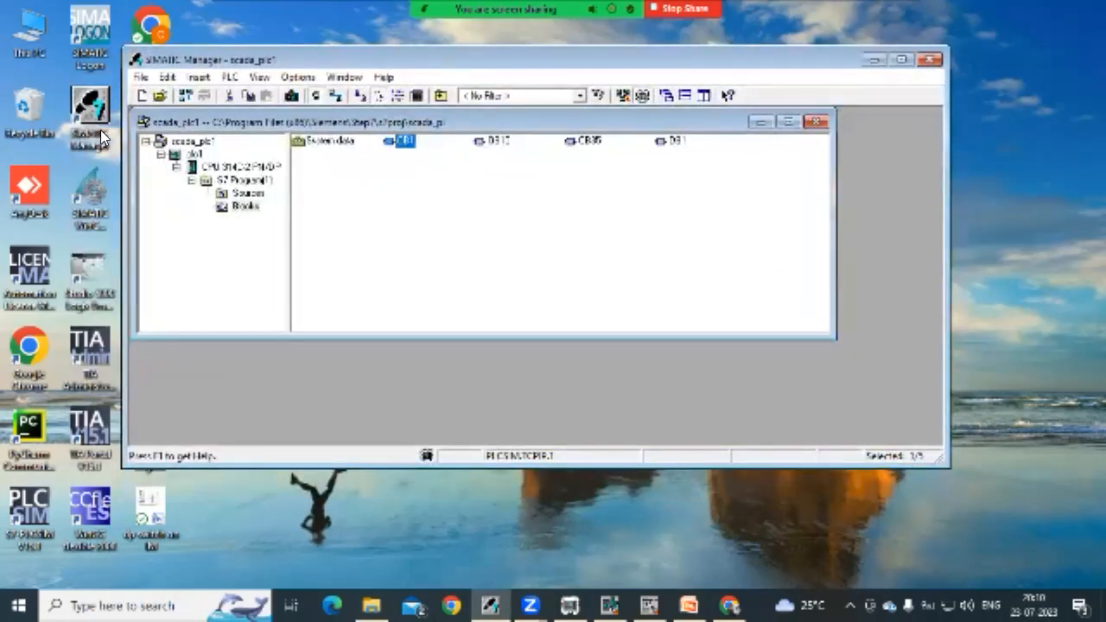
# Insert a new function FC1 in the project's Blocks folder, created in LAD, with a short symbolic name
pyautogui.click(135, 108)
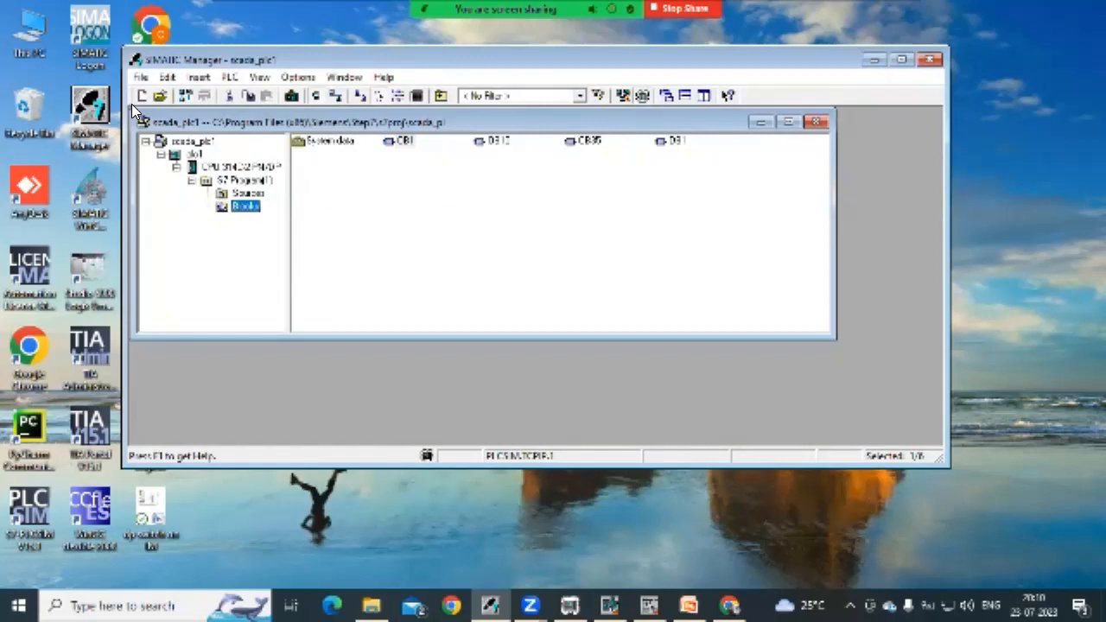
pyautogui.rightClick(256, 207)
pyautogui.moveTo(363, 299)
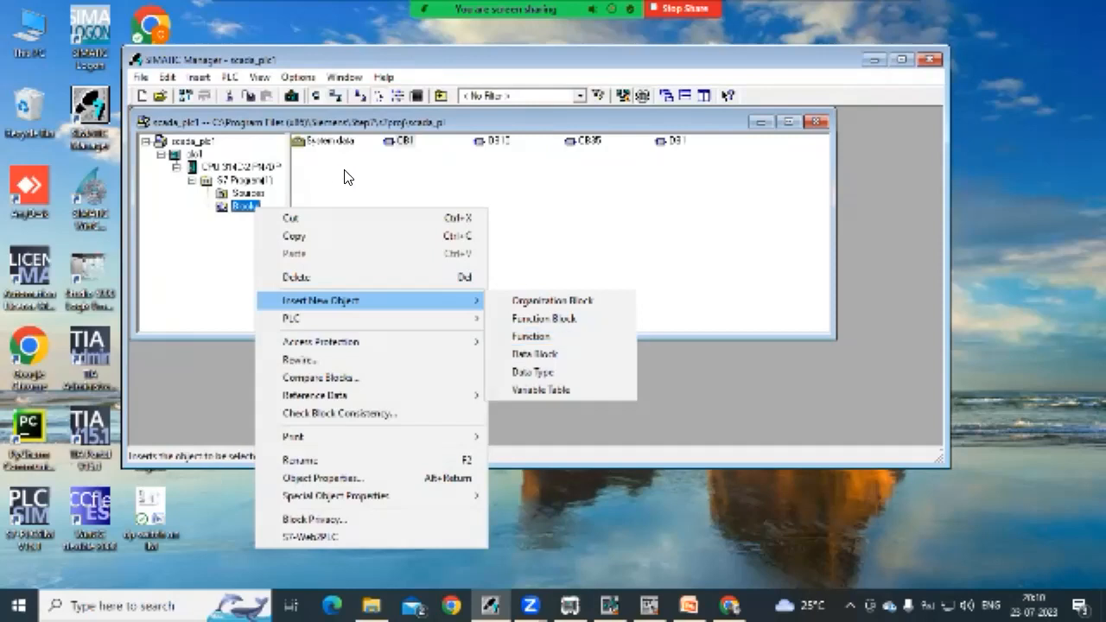
pyautogui.click(530, 336)
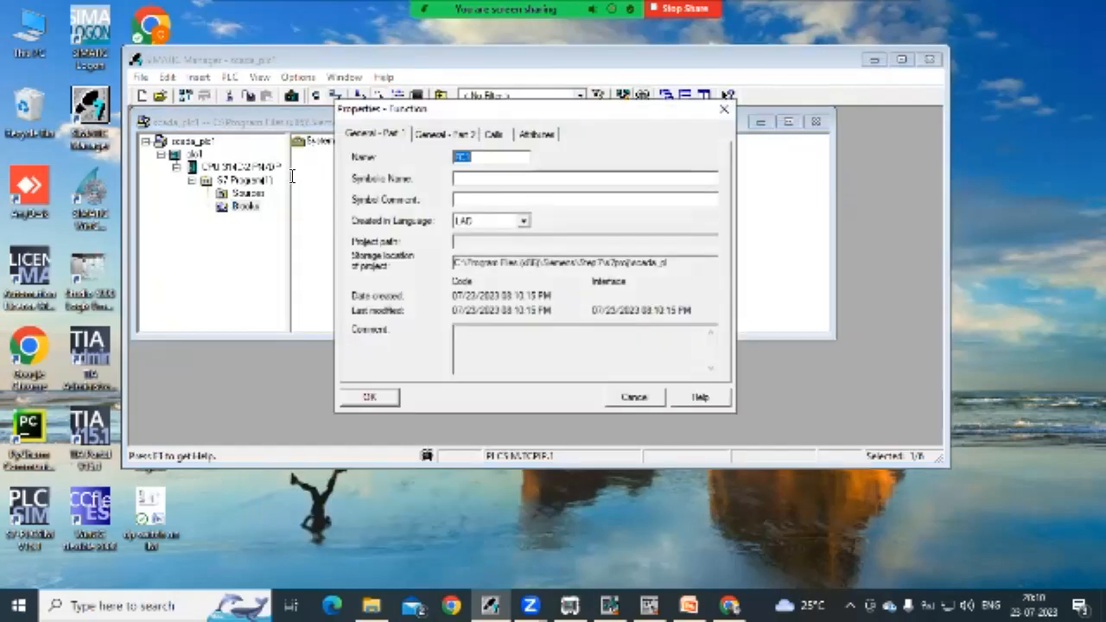
pyautogui.press('Tab')
pyautogui.write('IT')
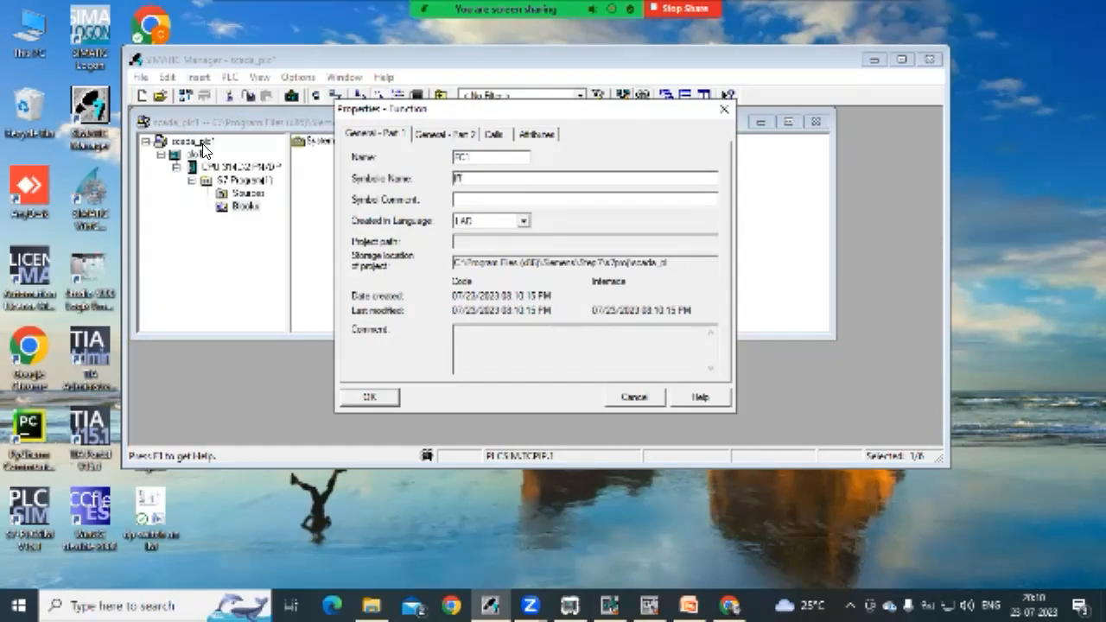
pyautogui.press('Return')
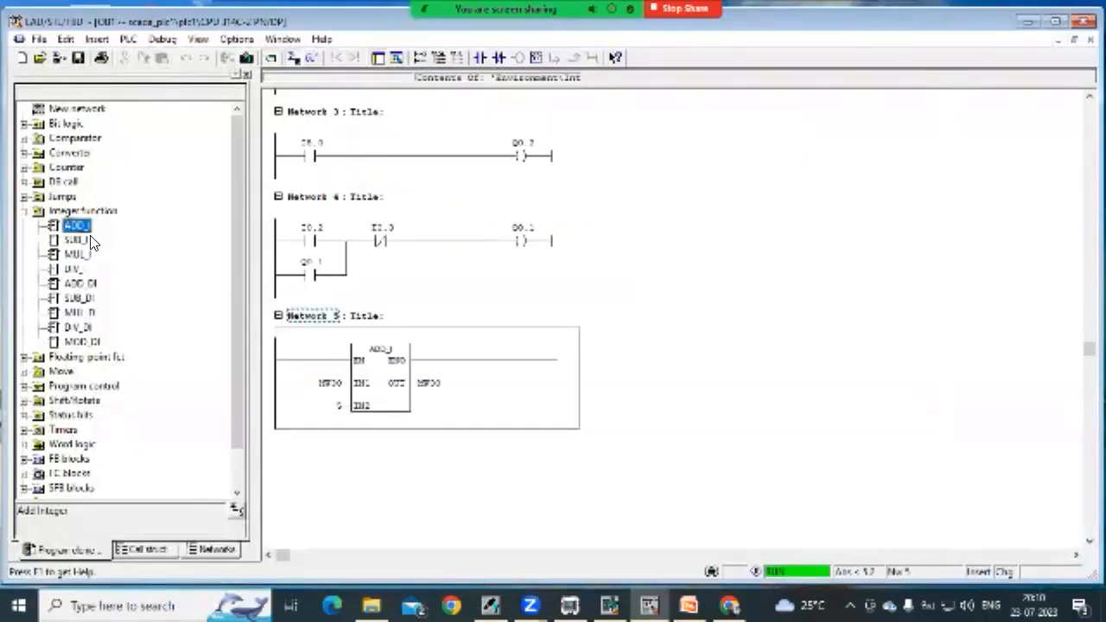
# Add a new network after Network 5 in OB1 containing a call to FC1, and save the block
pyautogui.click(198, 84)
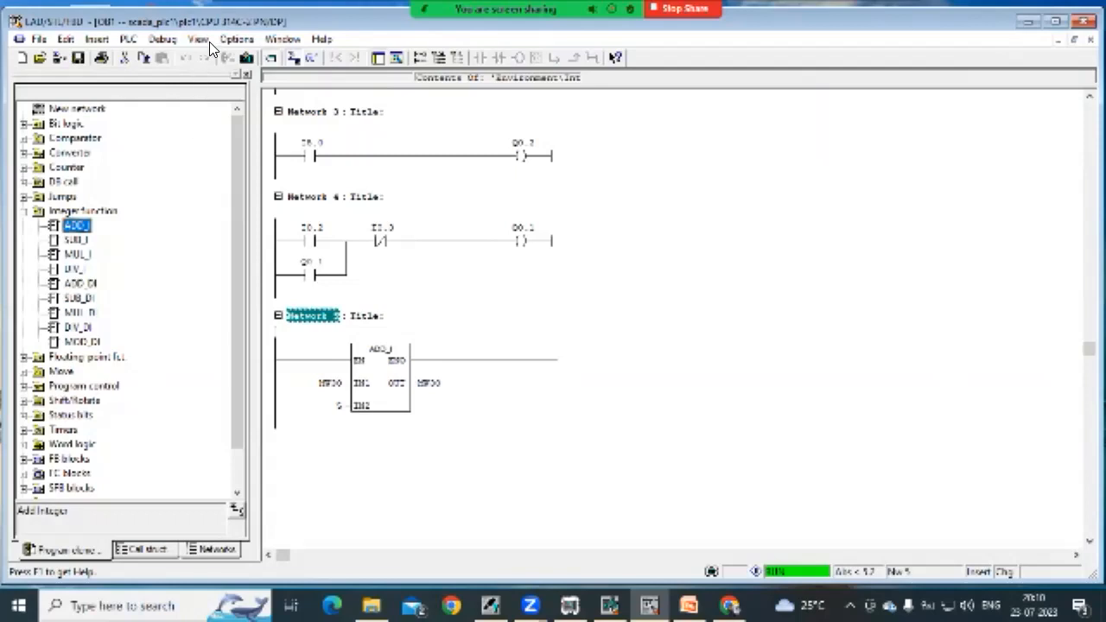
pyautogui.click(419, 57)
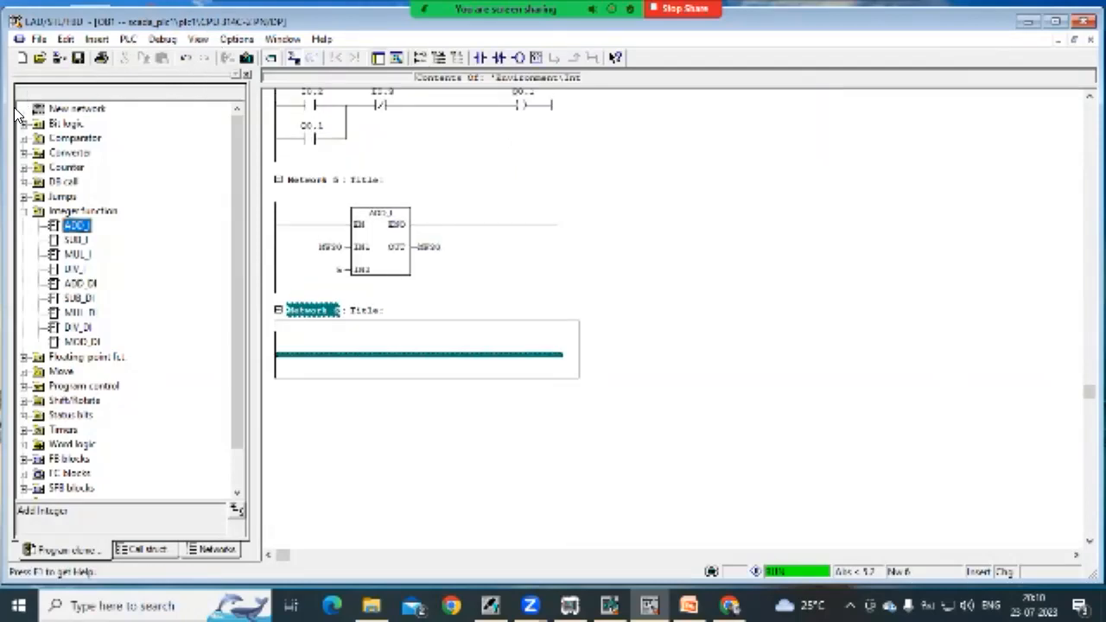
pyautogui.click(25, 211)
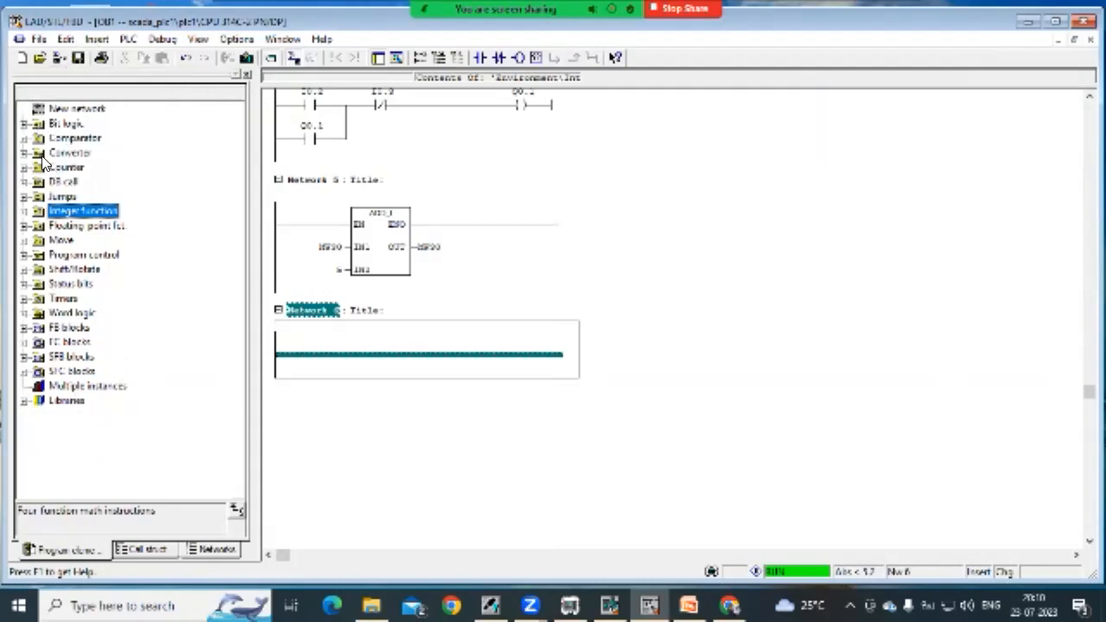
pyautogui.click(24, 342)
pyautogui.click(83, 357)
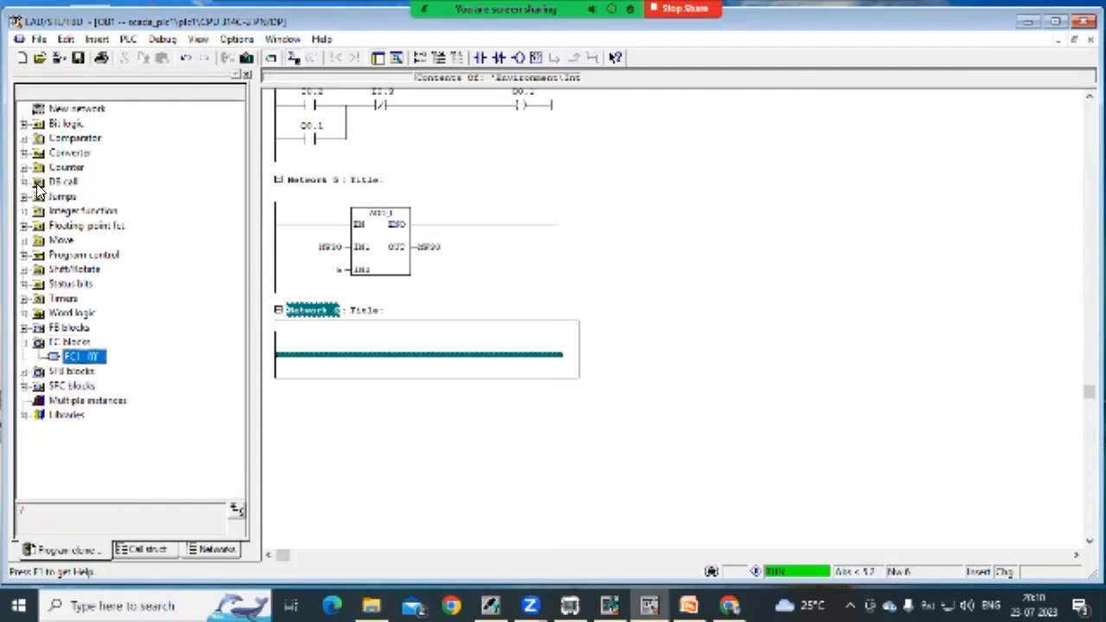
pyautogui.moveTo(43, 190); pyautogui.dragTo(211, 187)
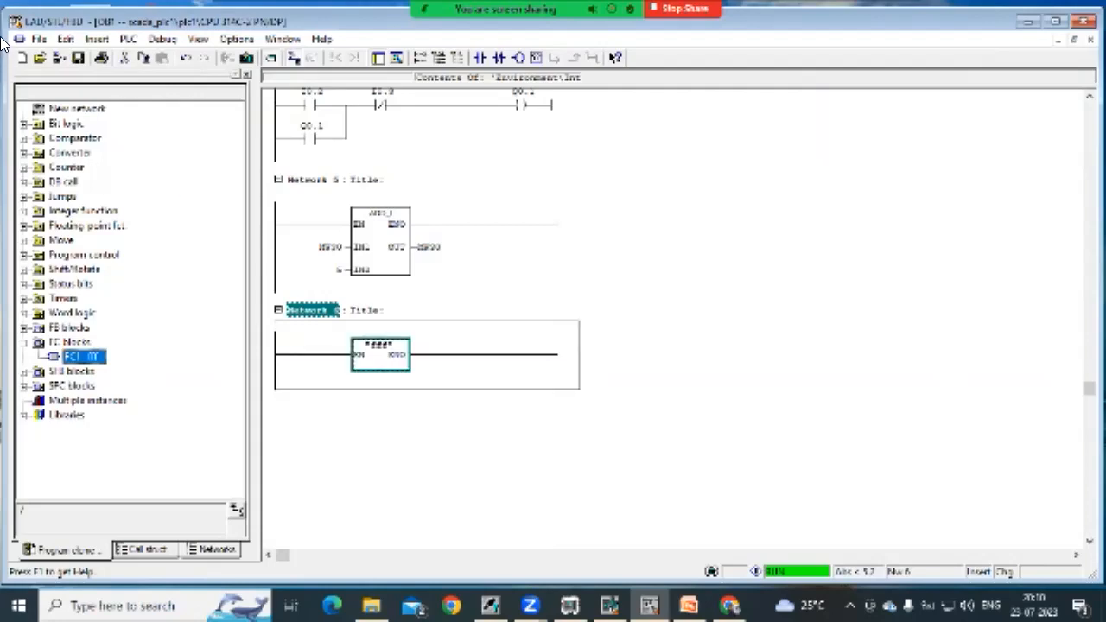
pyautogui.click(77, 57)
pyautogui.moveTo(195, 20); pyautogui.dragTo(221, 20)
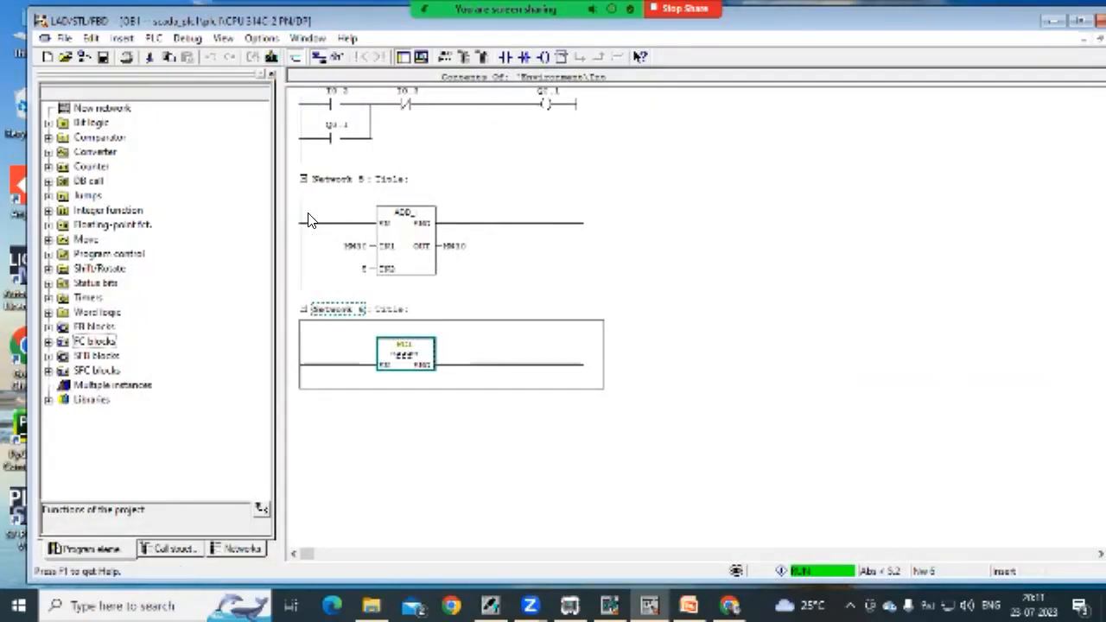
# Look over the project's block list and the simulated CPU, and download OB1 with the FC1 call to the PLC
pyautogui.click(490, 605)
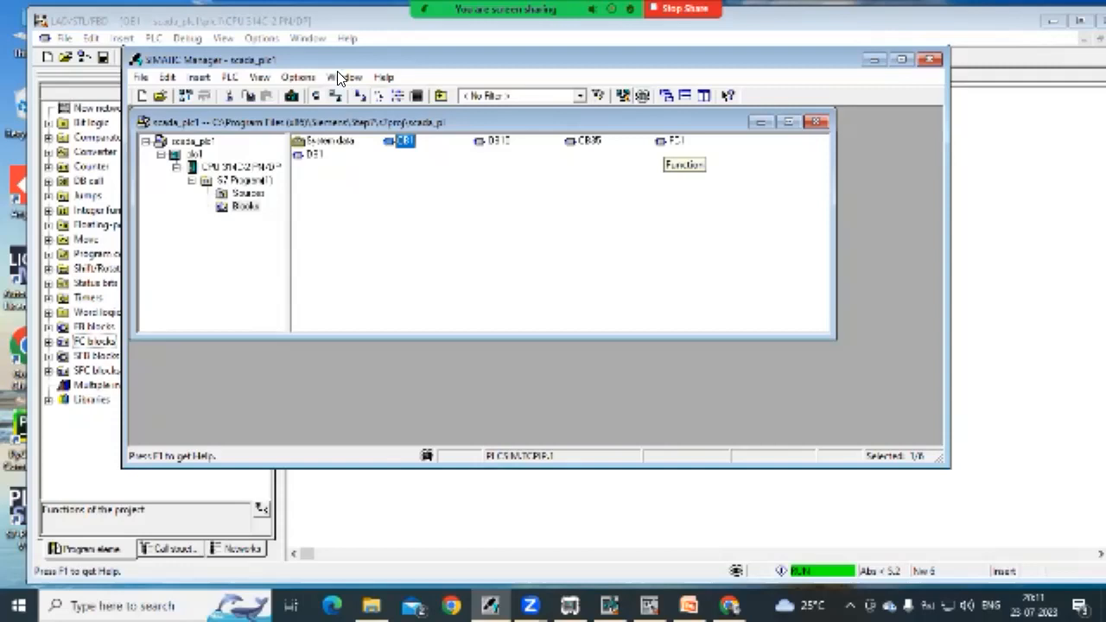
pyautogui.click(22, 220)
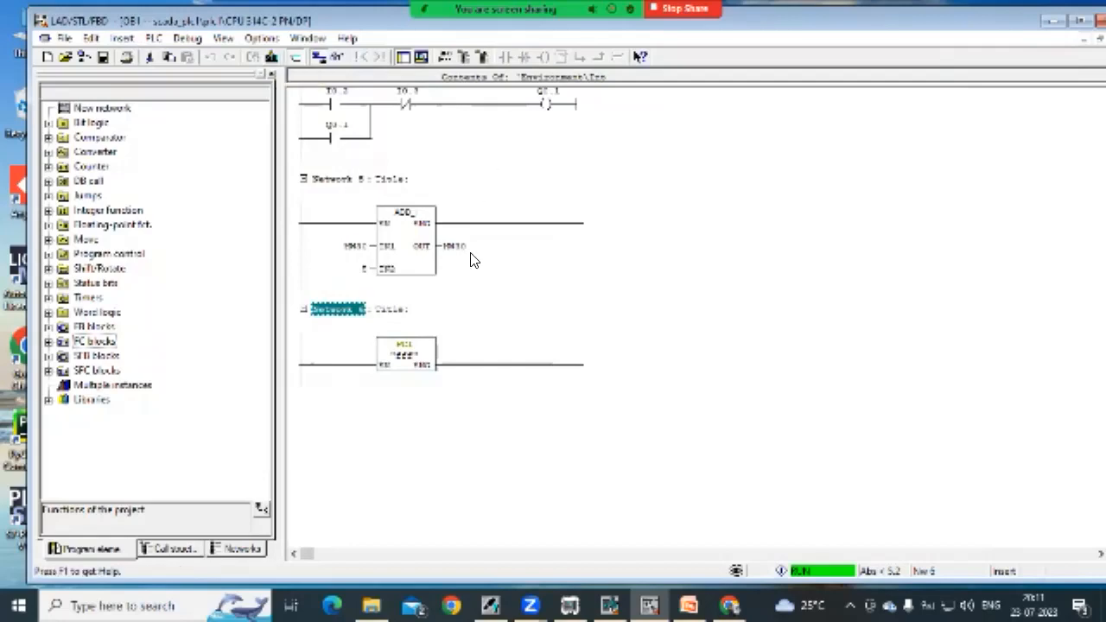
pyautogui.click(649, 605)
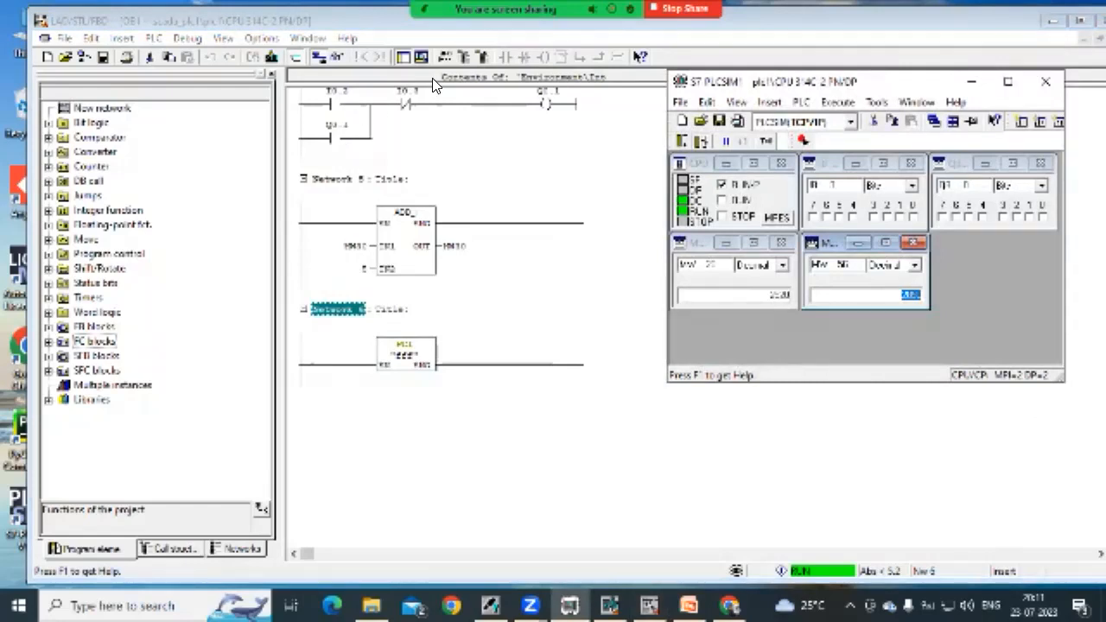
pyautogui.click(490, 50)
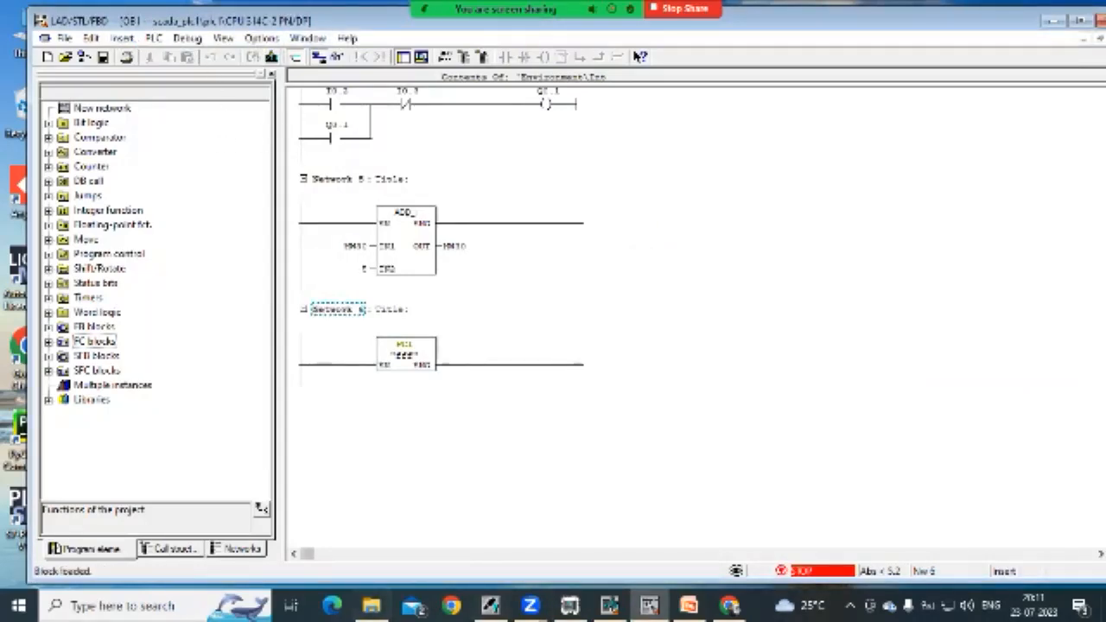
# Switch to S7-PLCSIM to check the CPU's status indicators, and return to OB1 in the LAD/STL/FBD editor
pyautogui.click(569, 605)
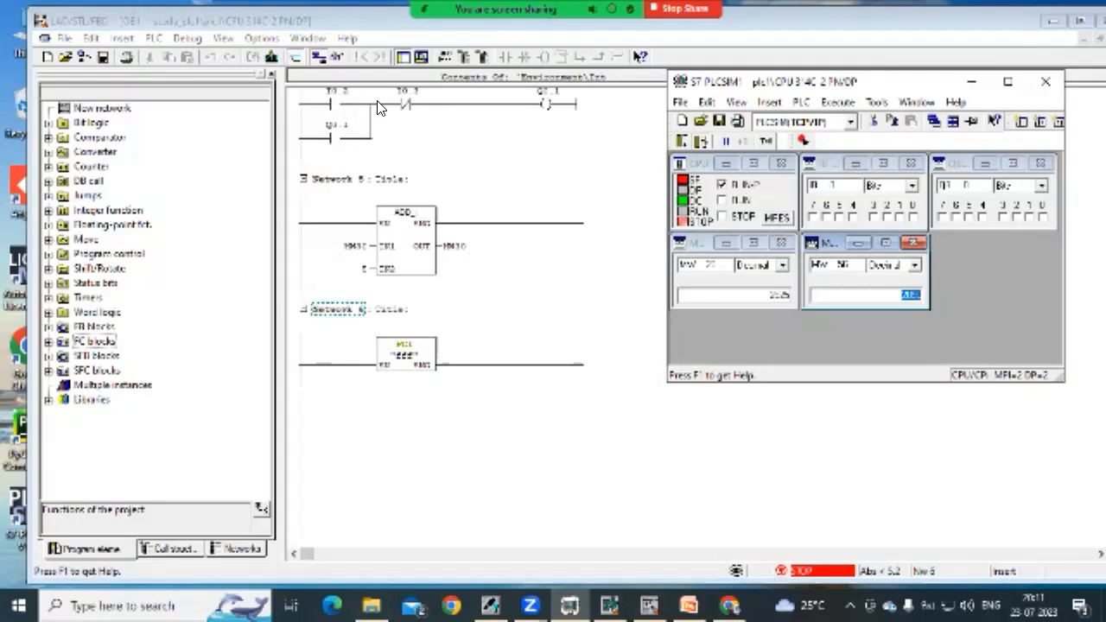
pyautogui.click(489, 49)
pyautogui.click(296, 113)
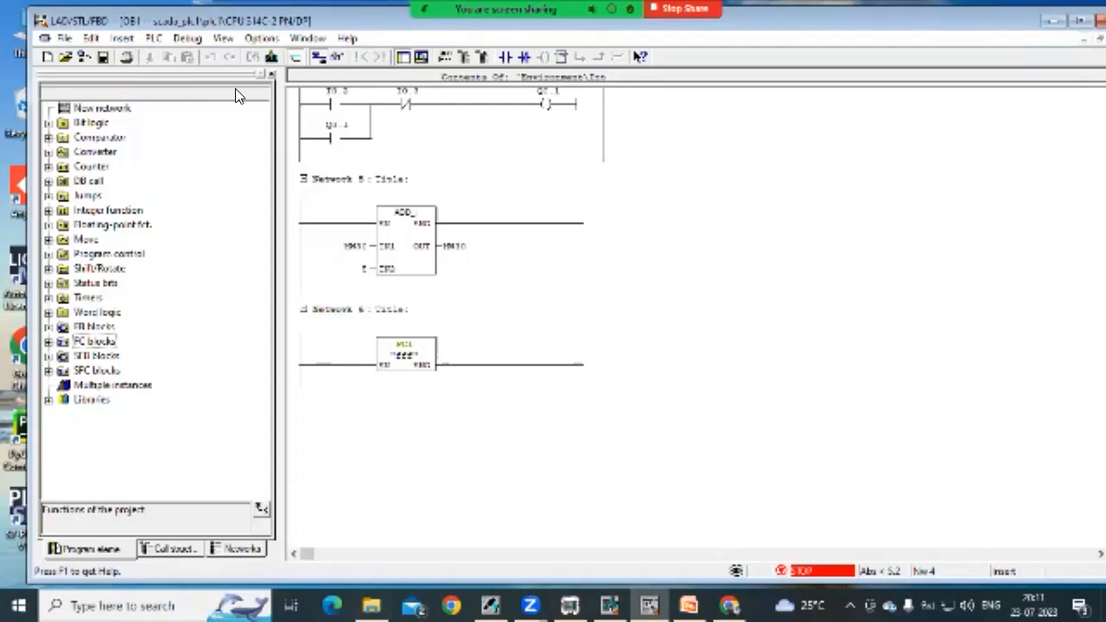
pyautogui.moveTo(178, 16); pyautogui.dragTo(154, 12)
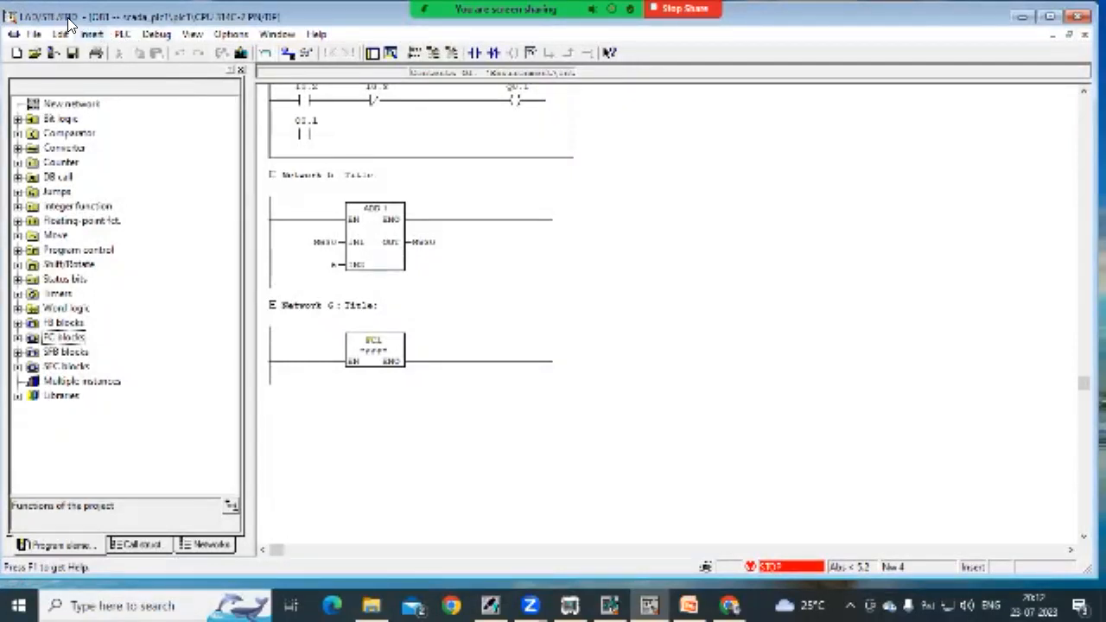
# Open the CPU's module information and examine the details of events 2 and 3 in the diagnostic buffer
pyautogui.click(122, 35)
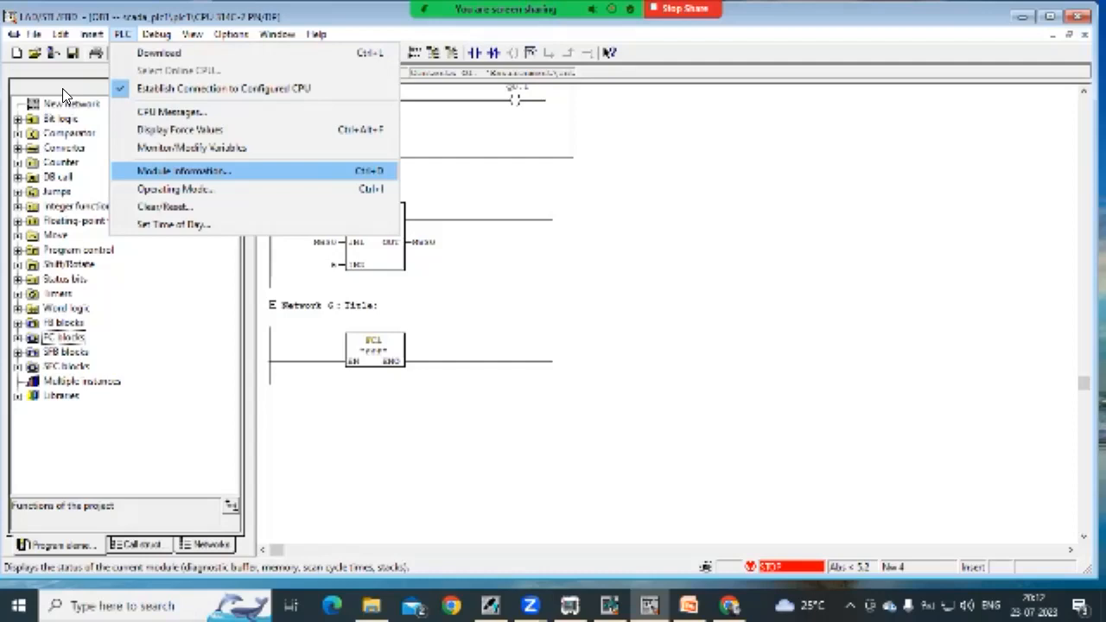
pyautogui.click(183, 170)
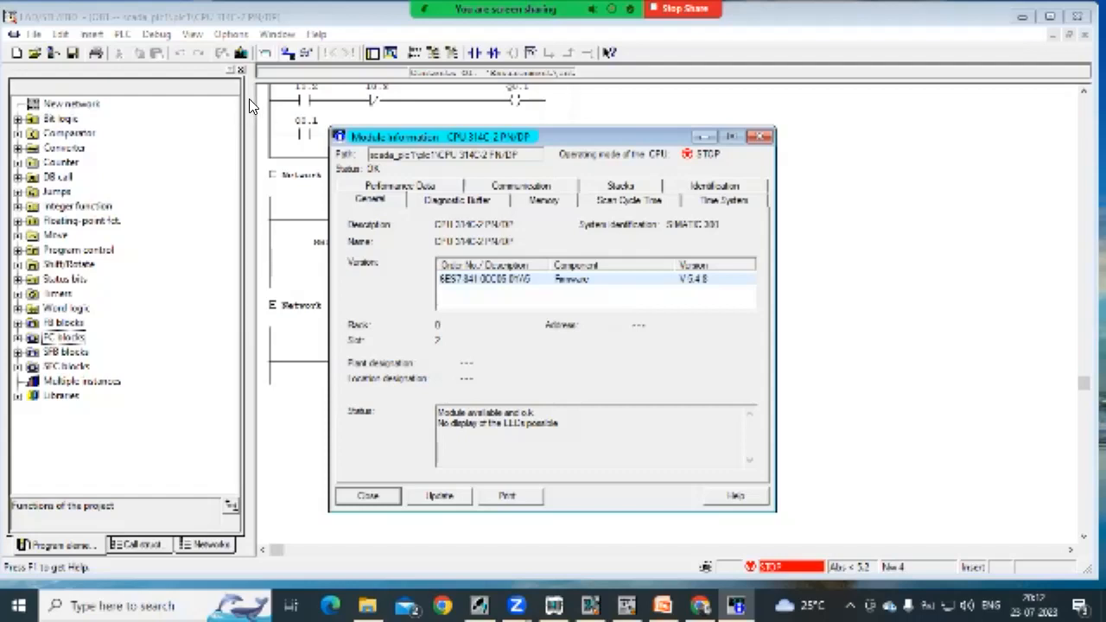
pyautogui.hotkey('ctrl', 'Tab')
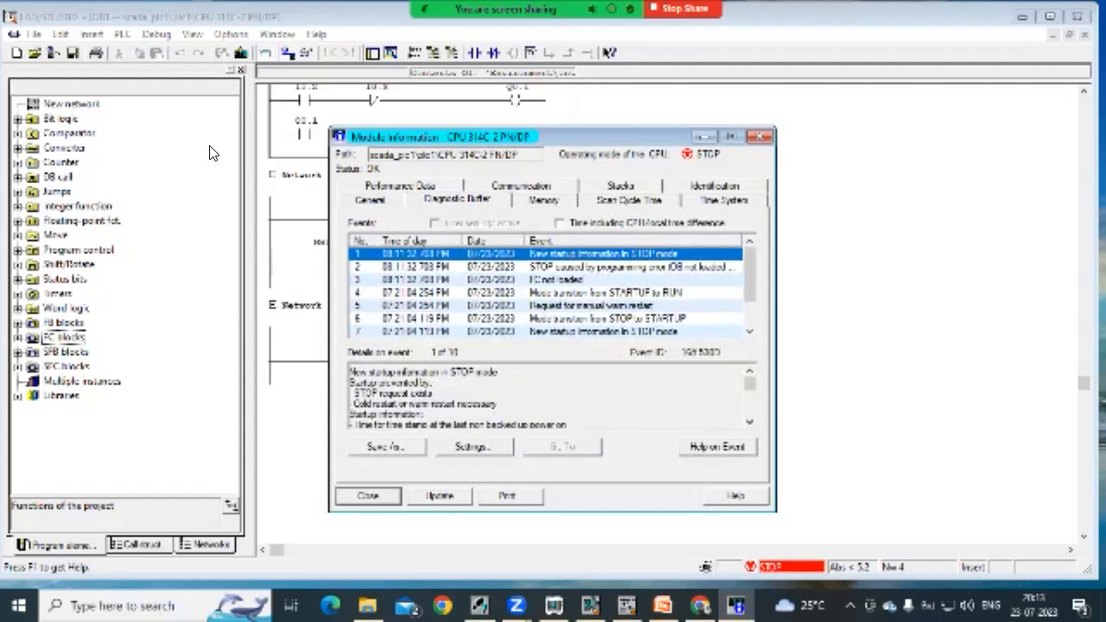
pyautogui.press('Down')
pyautogui.press('Down')
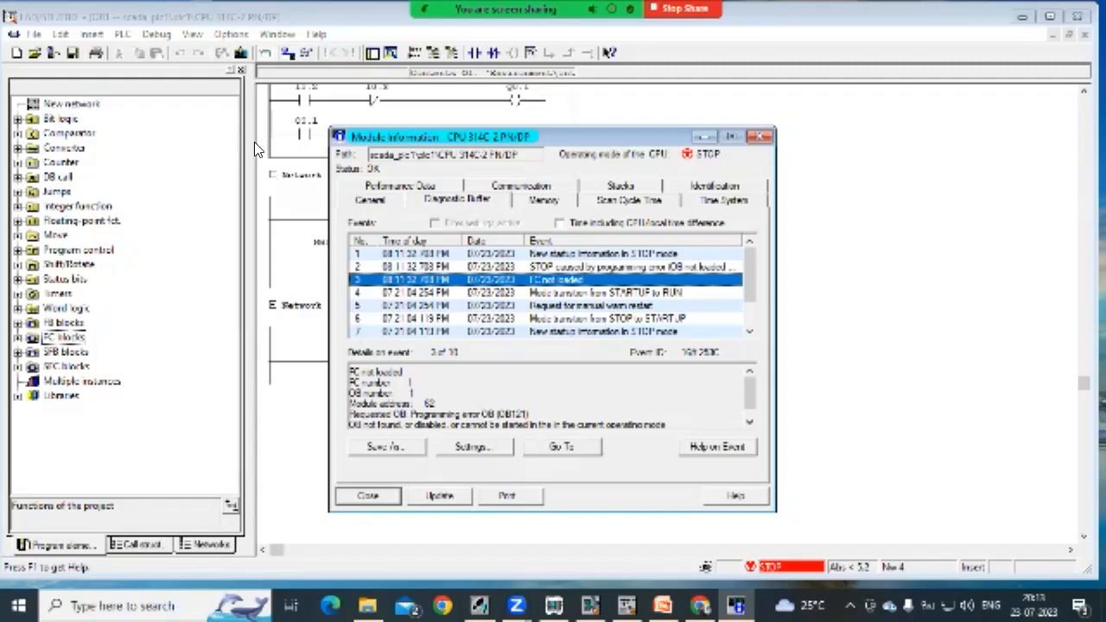
pyautogui.press('Up')
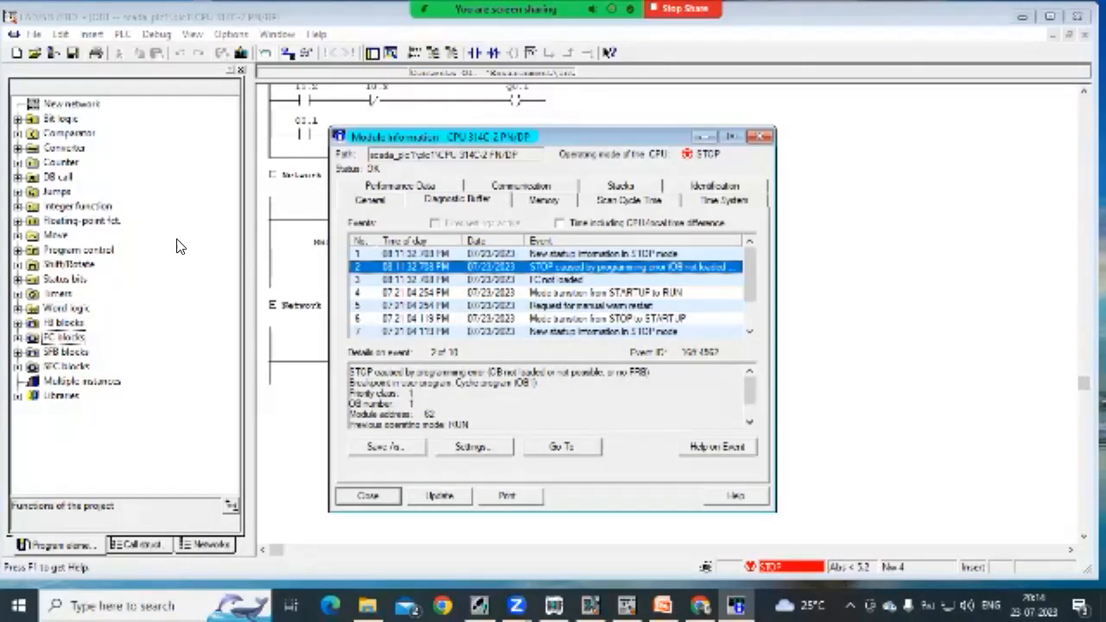
pyautogui.press('Escape')
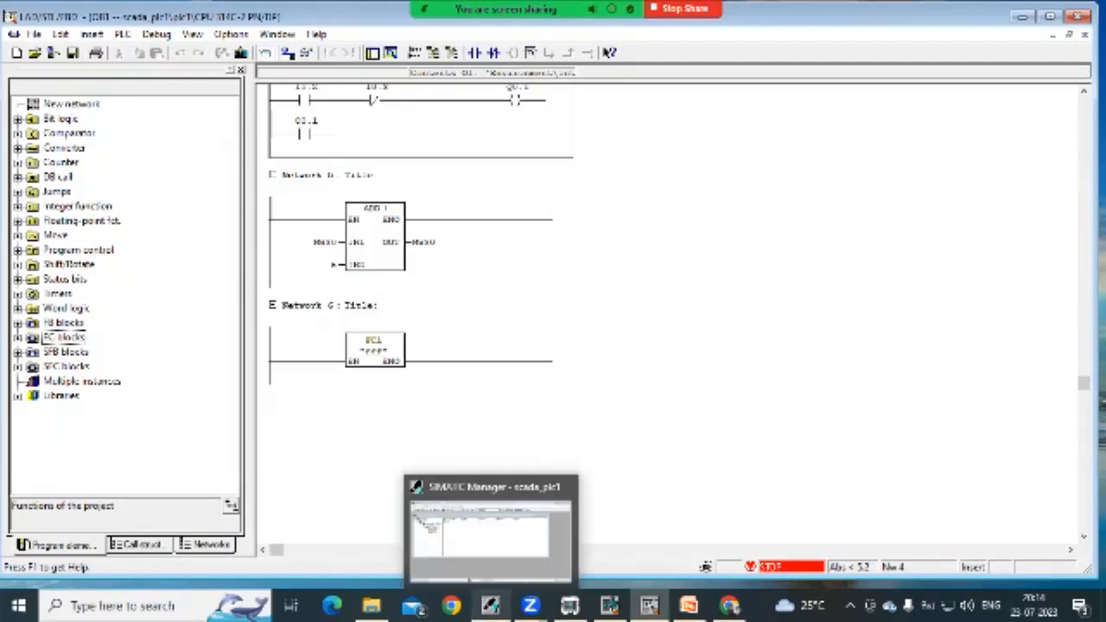
# Insert organization block OB121 in LAD into the Blocks folder in SIMATIC Manager and download it to the CPU
pyautogui.click(490, 605)
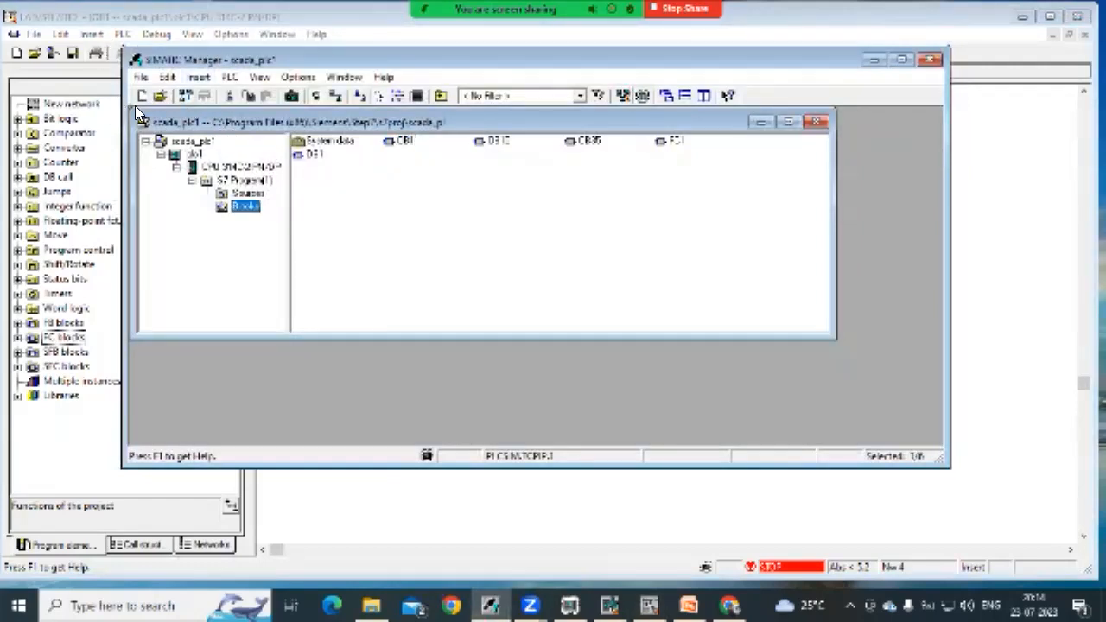
pyautogui.rightClick(257, 207)
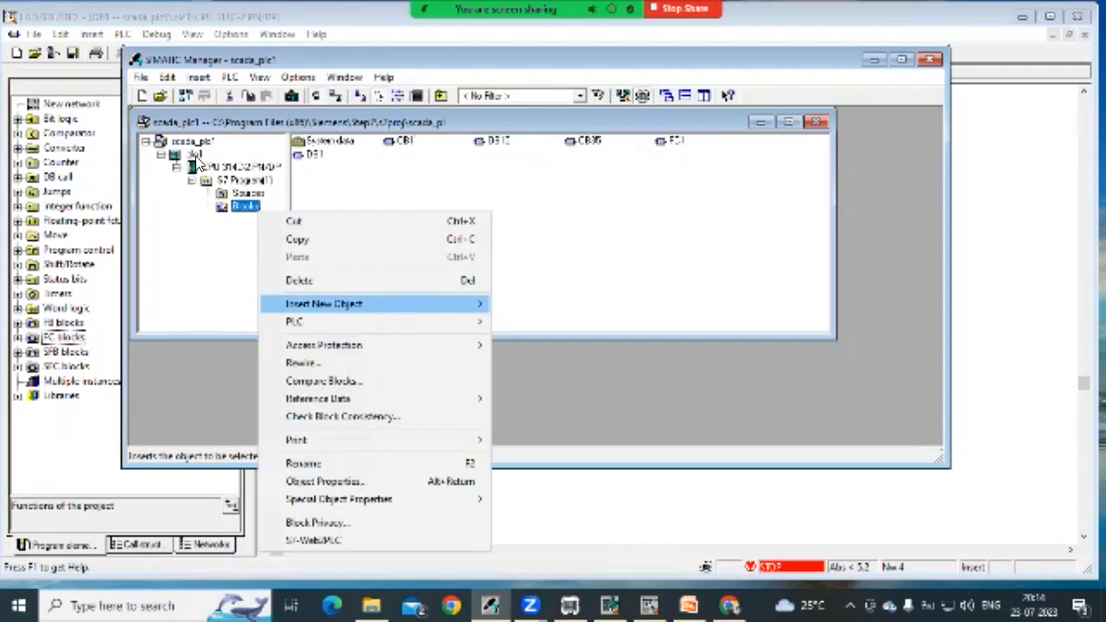
pyautogui.moveTo(372, 303)
pyautogui.click(556, 304)
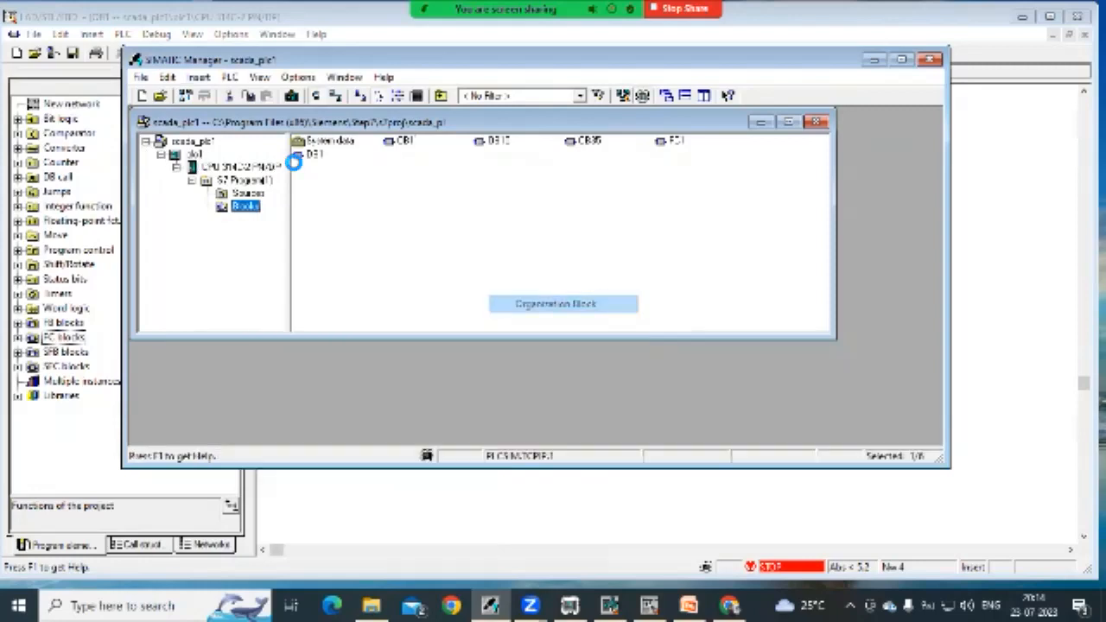
pyautogui.write('OB12')
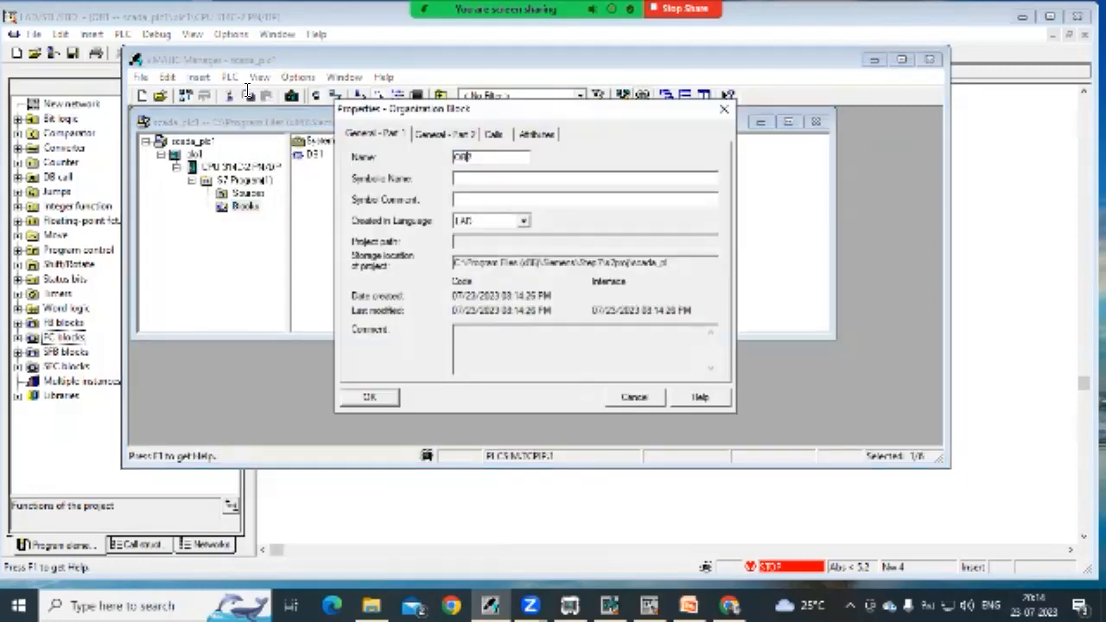
pyautogui.write('1')
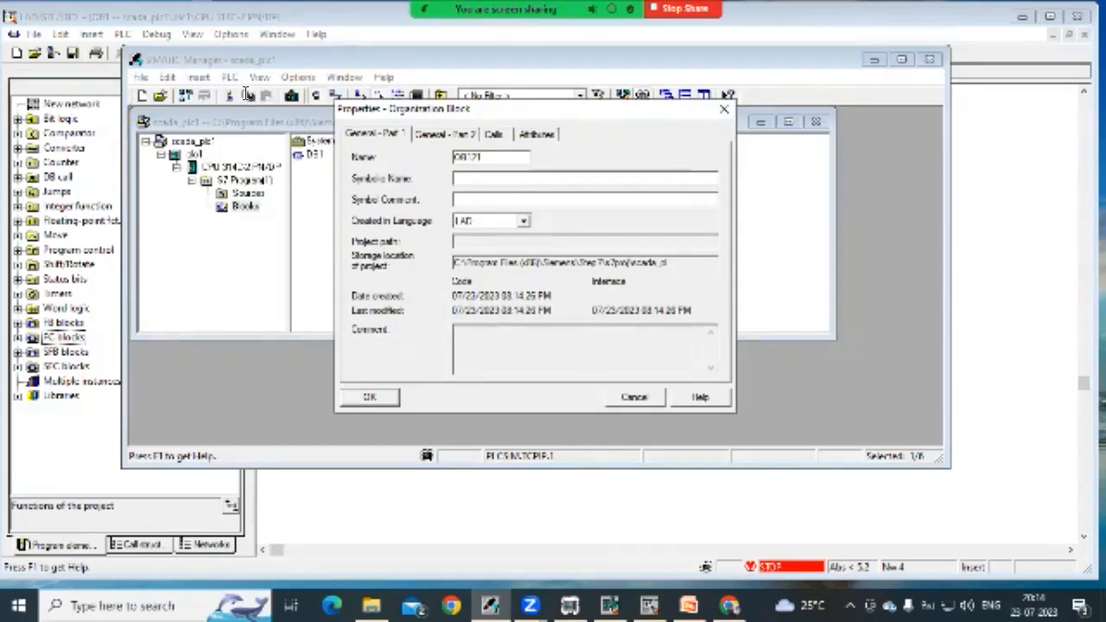
pyautogui.press('Return')
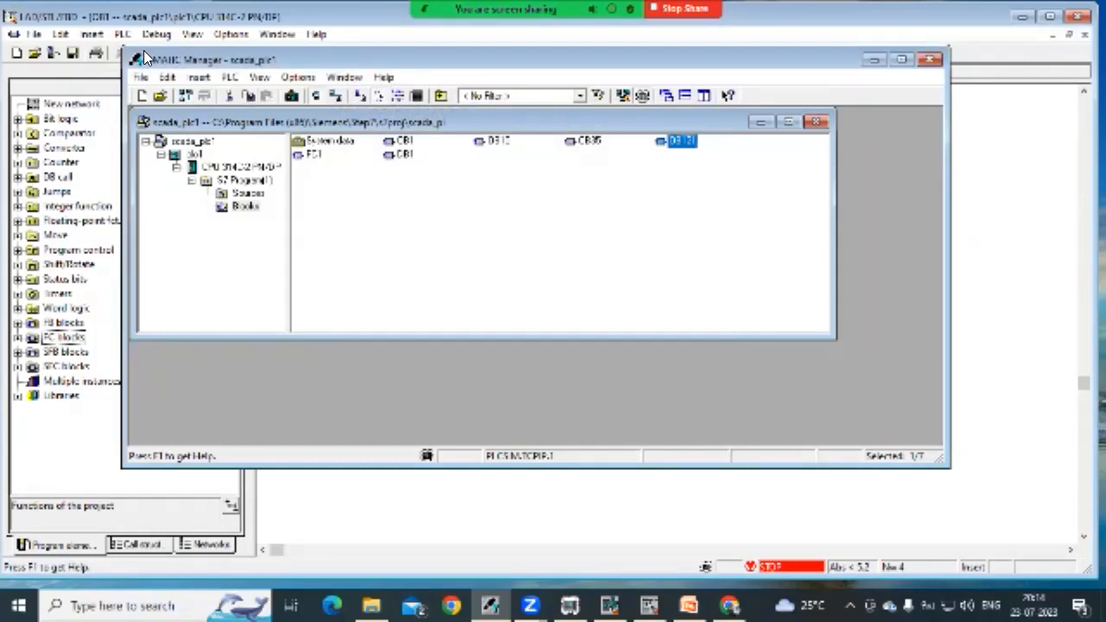
pyautogui.click(292, 96)
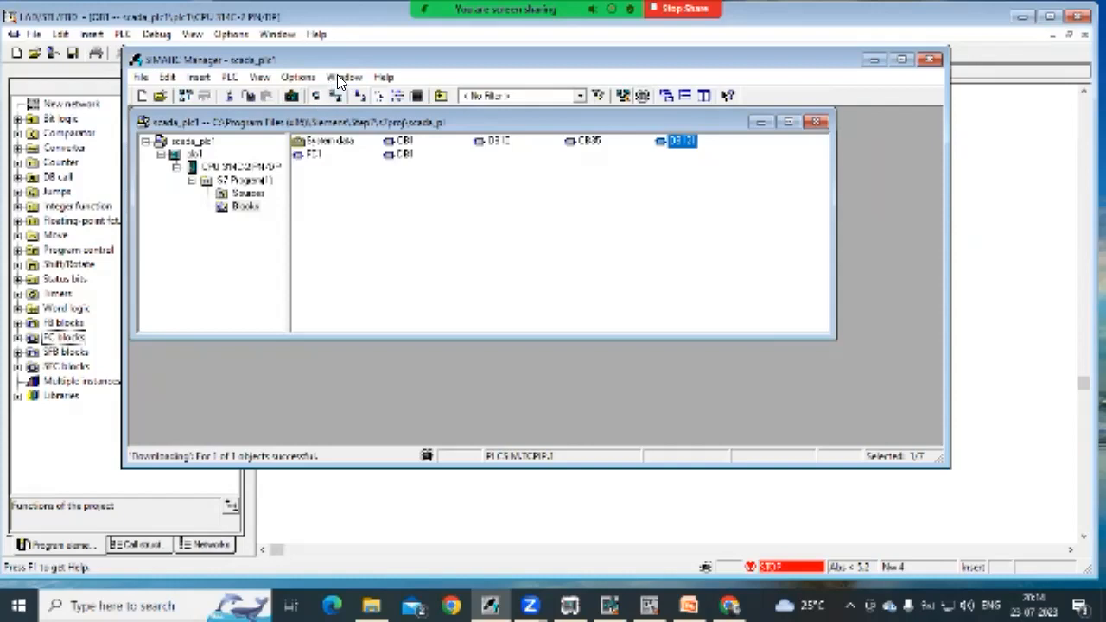
# Switch to S7-PLCSIM, set the CPU back to RUN-P and check its memory word values before returning to SIMATIC Manager
pyautogui.click(569, 604)
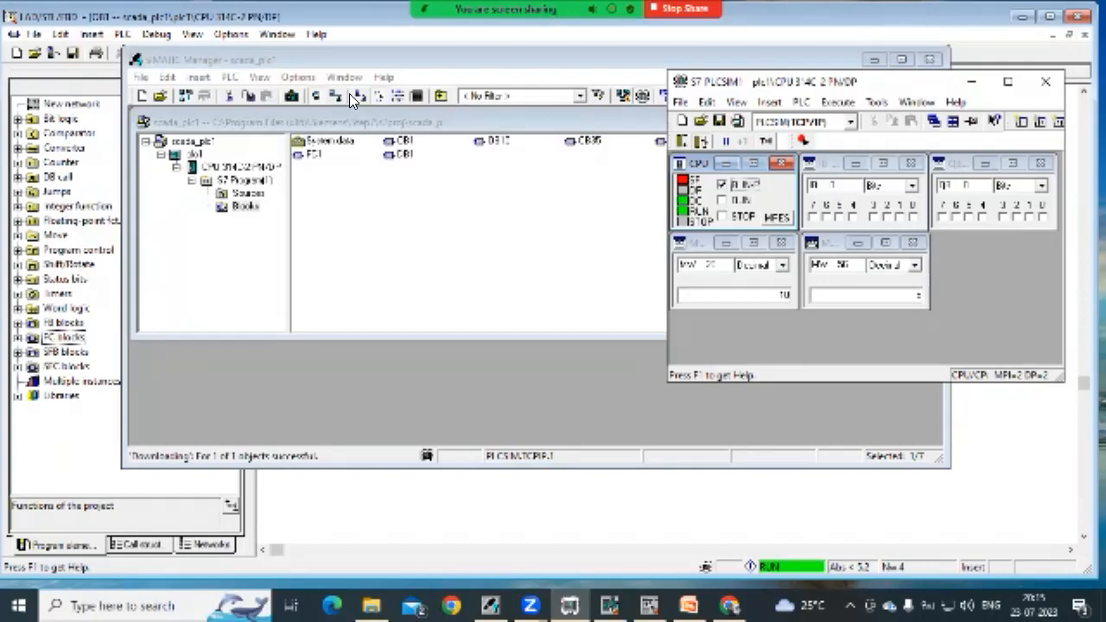
pyautogui.click(335, 84)
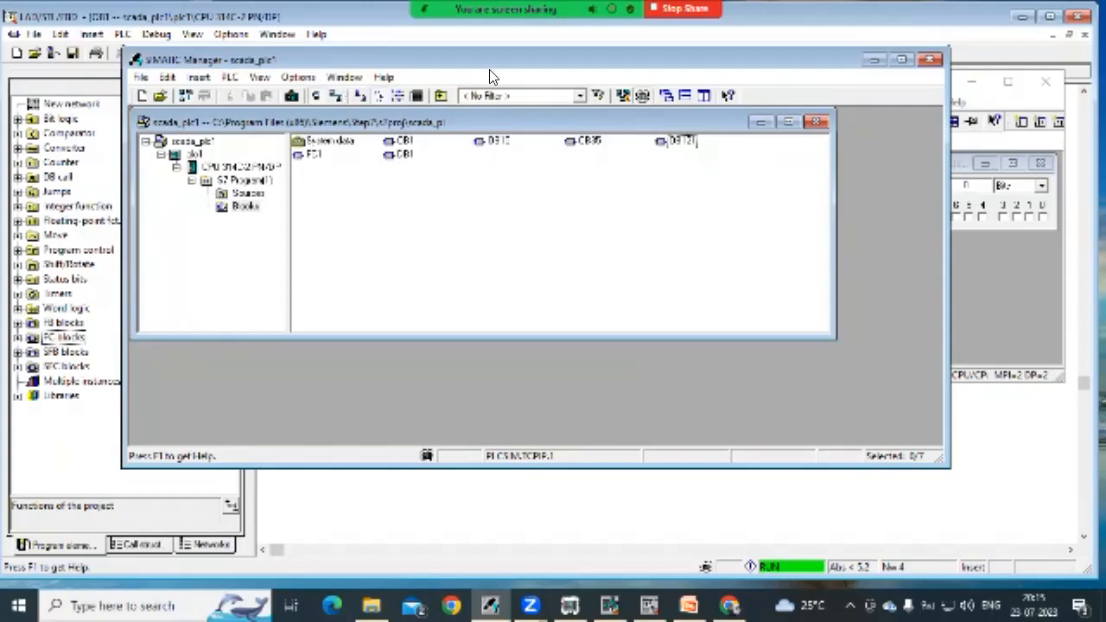
pyautogui.hotkey('alt', 'Tab')
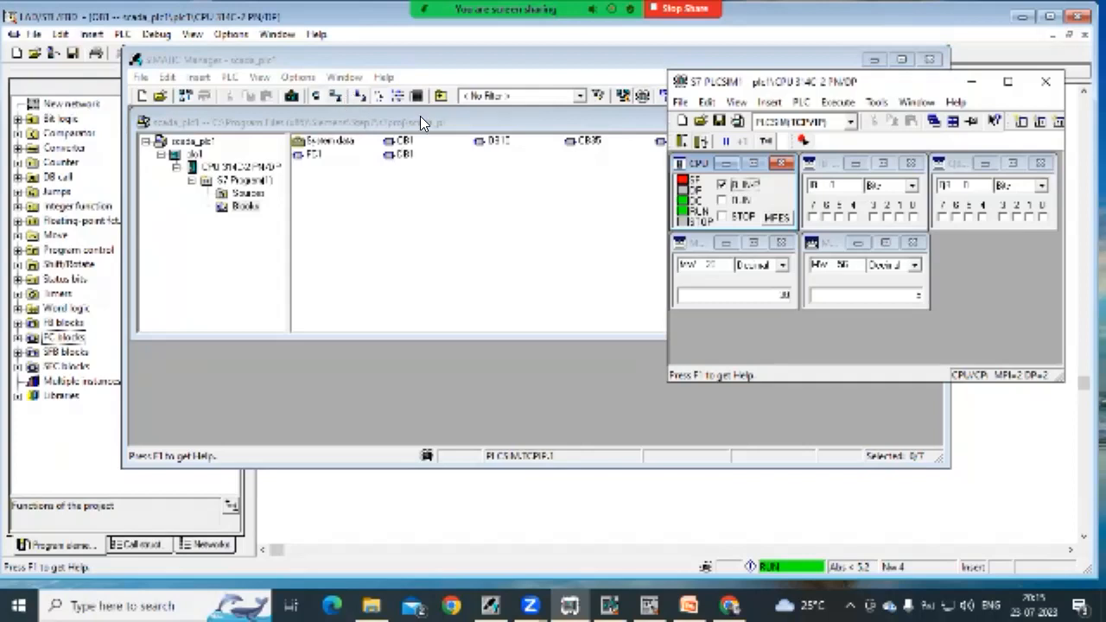
pyautogui.click(971, 82)
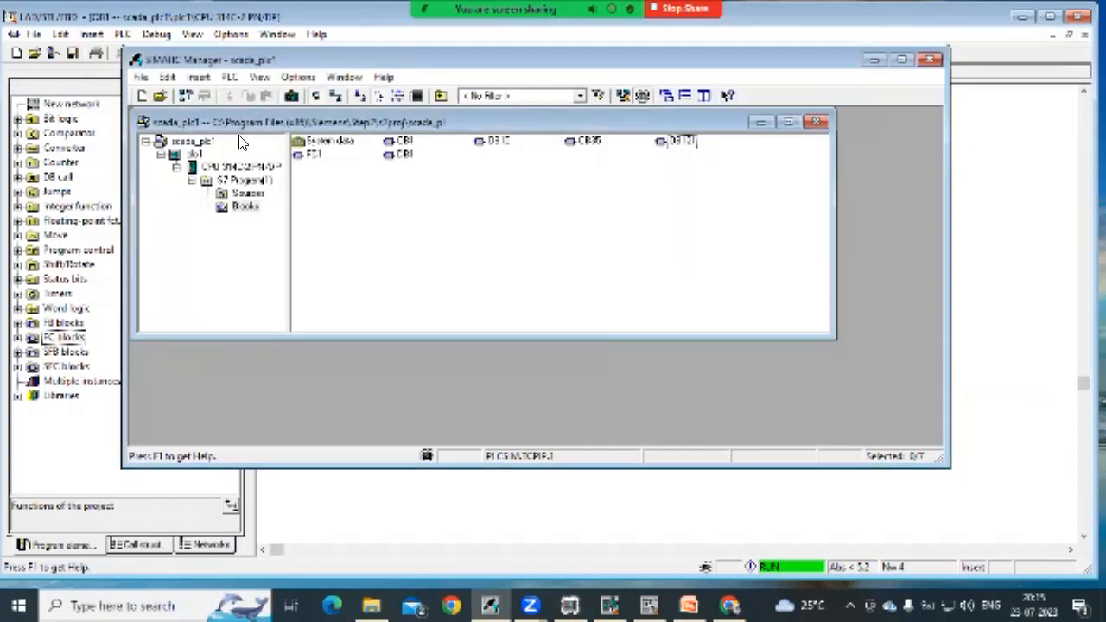
# Run hardware diagnostics on the CPU, review its module status and diagnostic buffer events, and close the diagnostics windows
pyautogui.moveTo(214, 57); pyautogui.dragTo(218, 109)
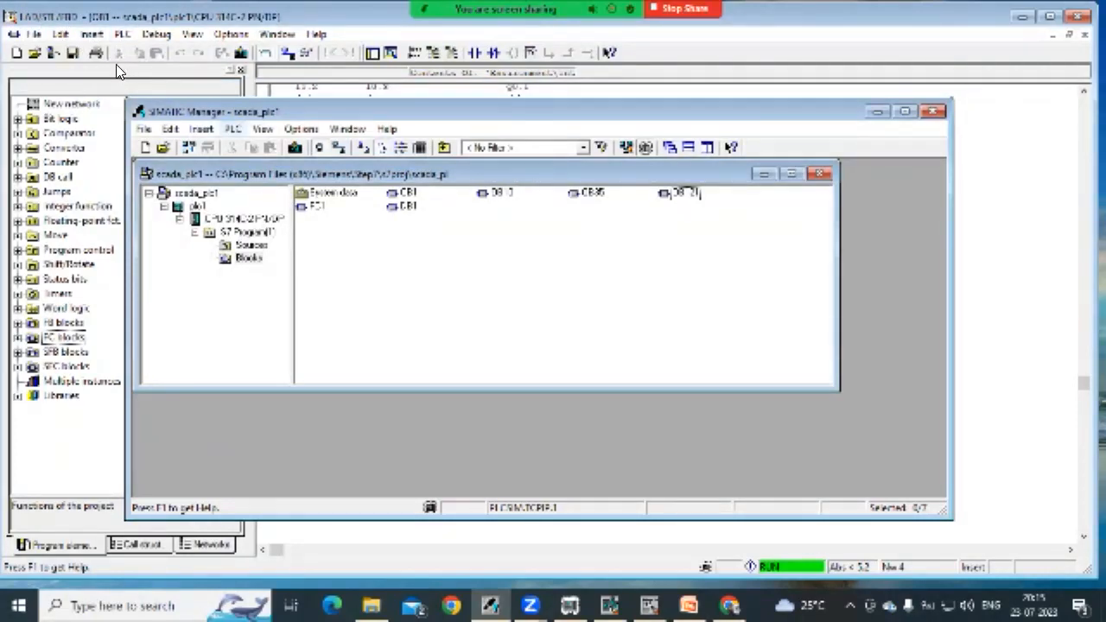
pyautogui.click(233, 128)
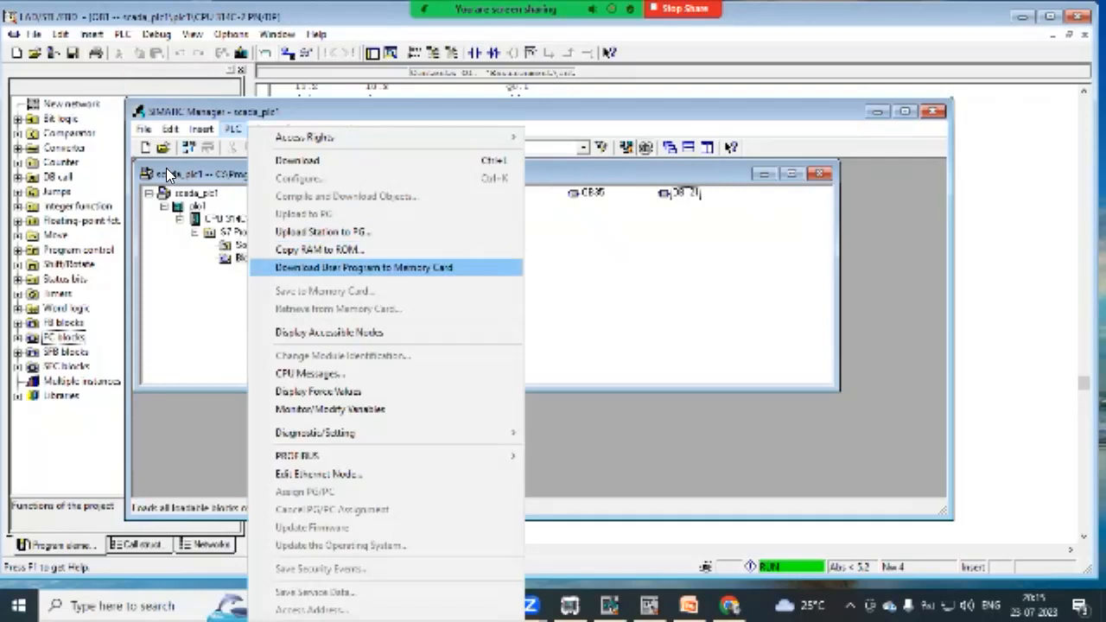
pyautogui.moveTo(458, 432)
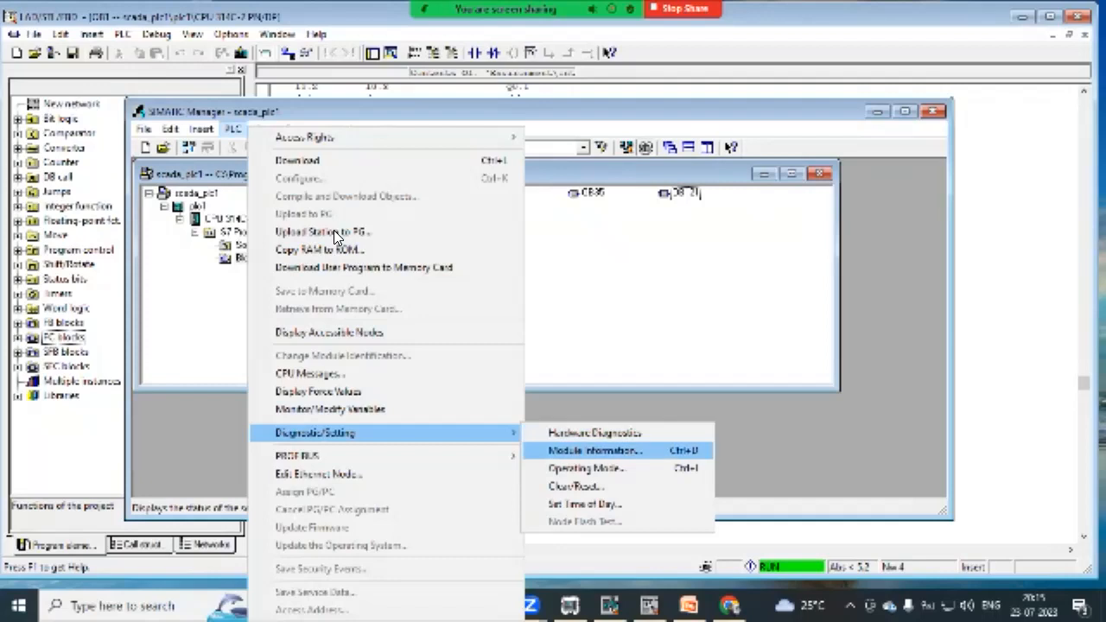
pyautogui.press('Up')
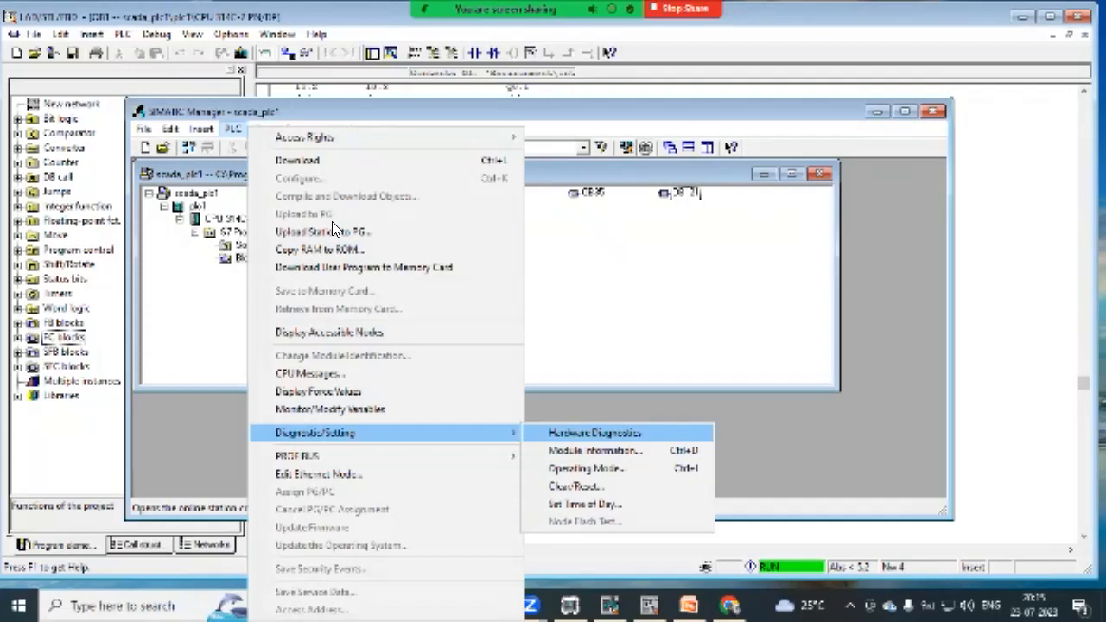
pyautogui.press('Return')
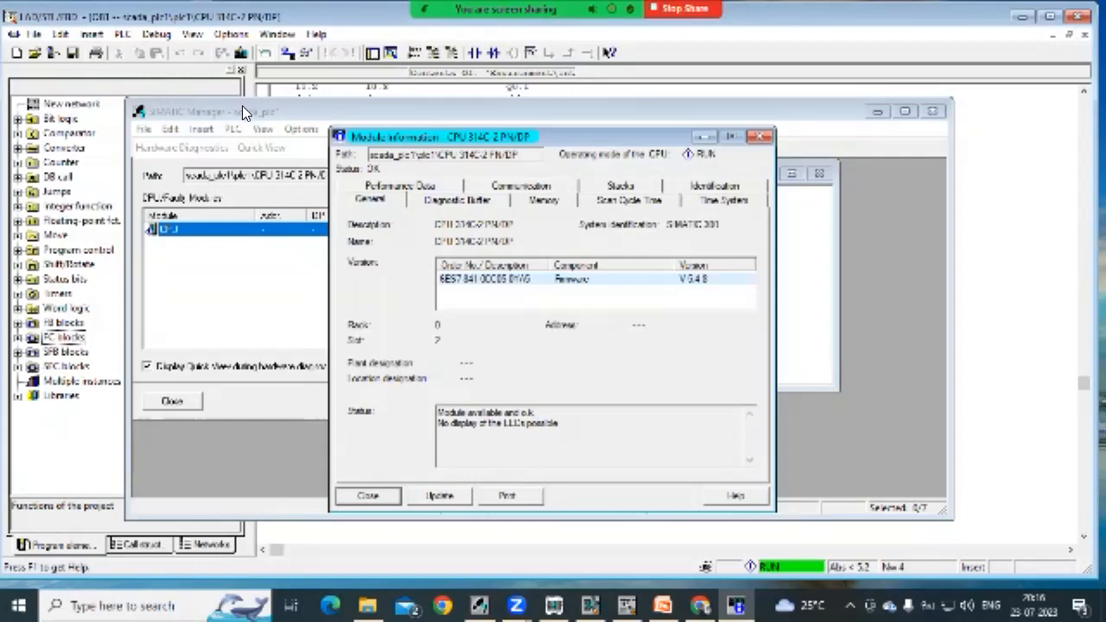
pyautogui.moveTo(560, 423); pyautogui.dragTo(434, 423)
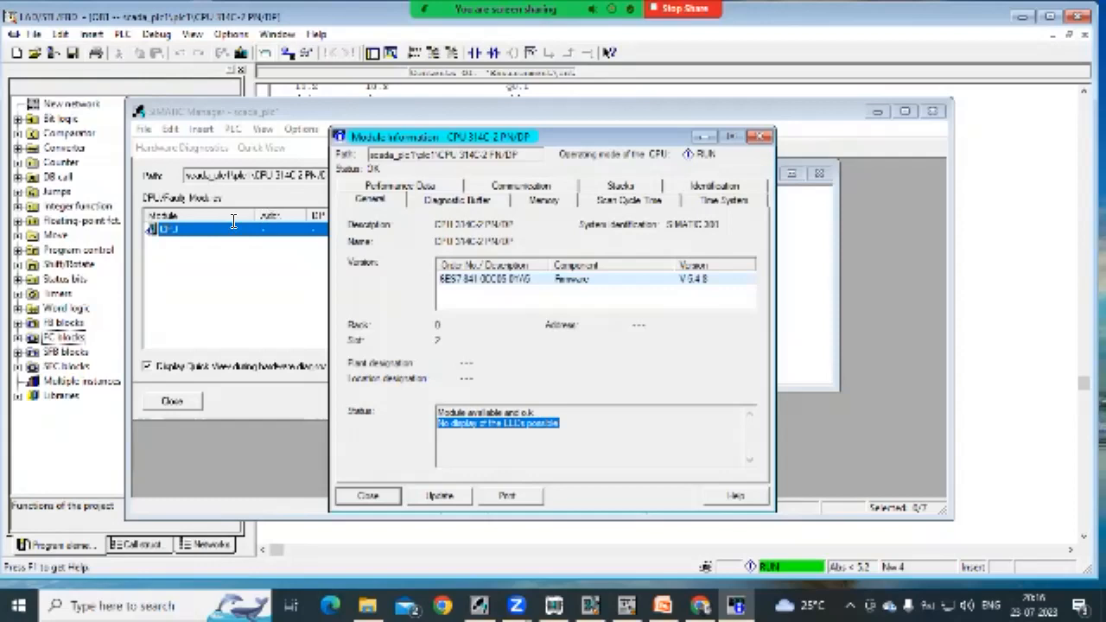
pyautogui.hotkey('ctrl', 'Tab')
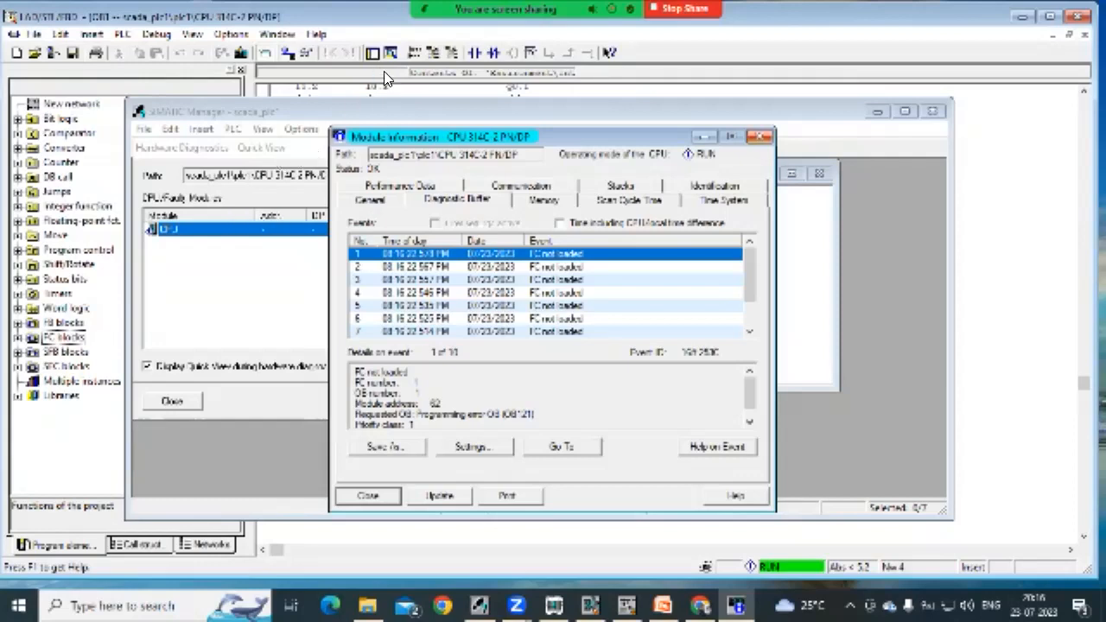
pyautogui.click(759, 136)
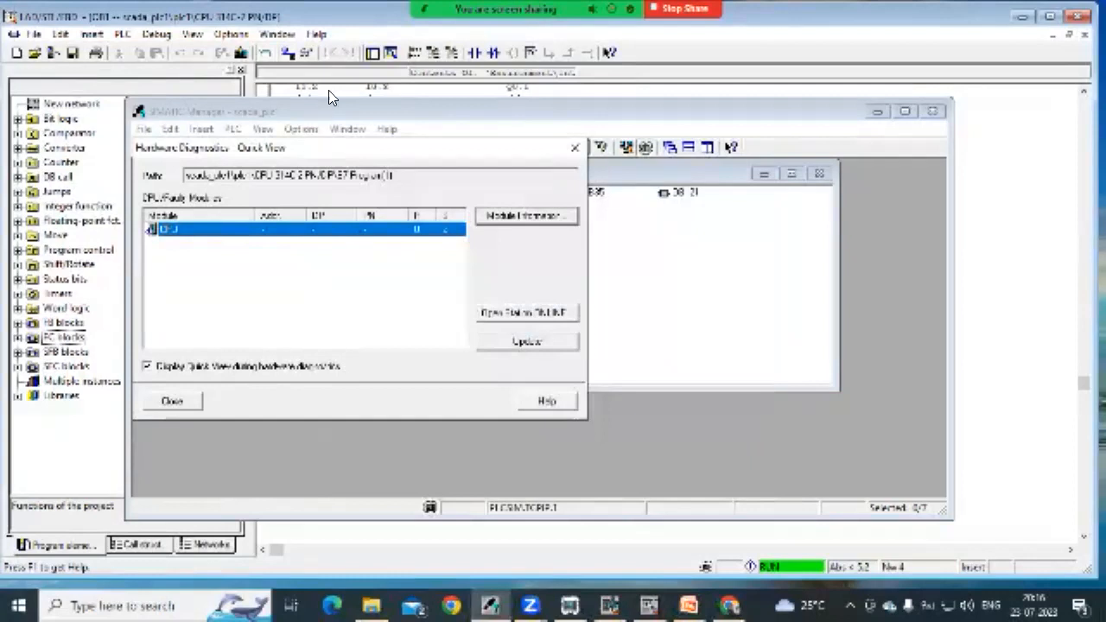
pyautogui.press('Escape')
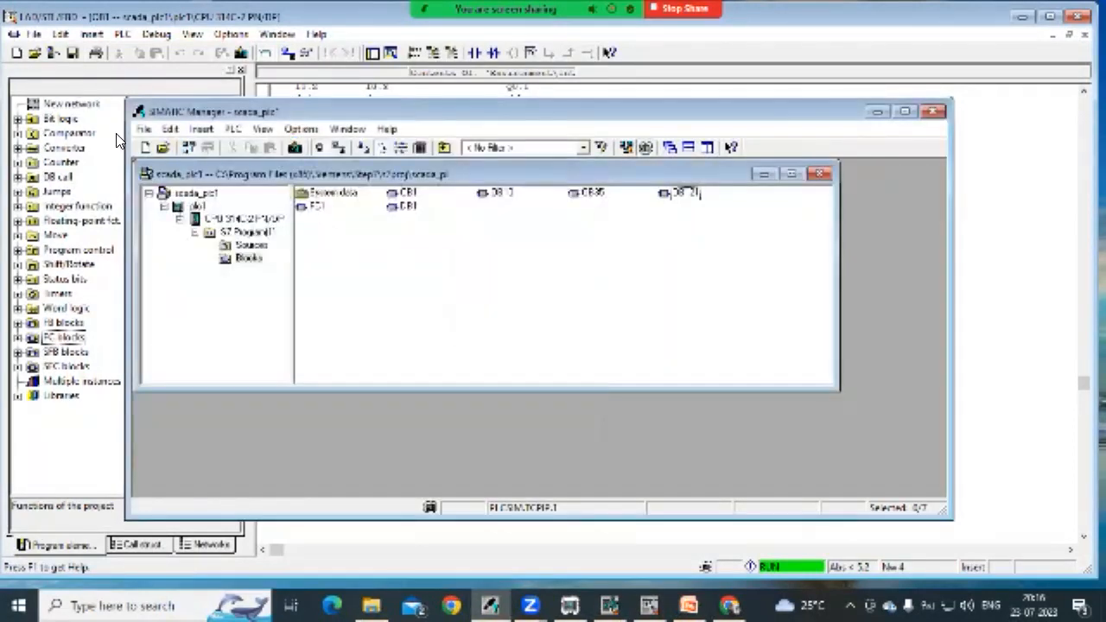
# Download FC1 to the CPU, and restart the CPU in S7-PLCSIM by setting it to STOP and back to RUN-P
pyautogui.click(152, 109)
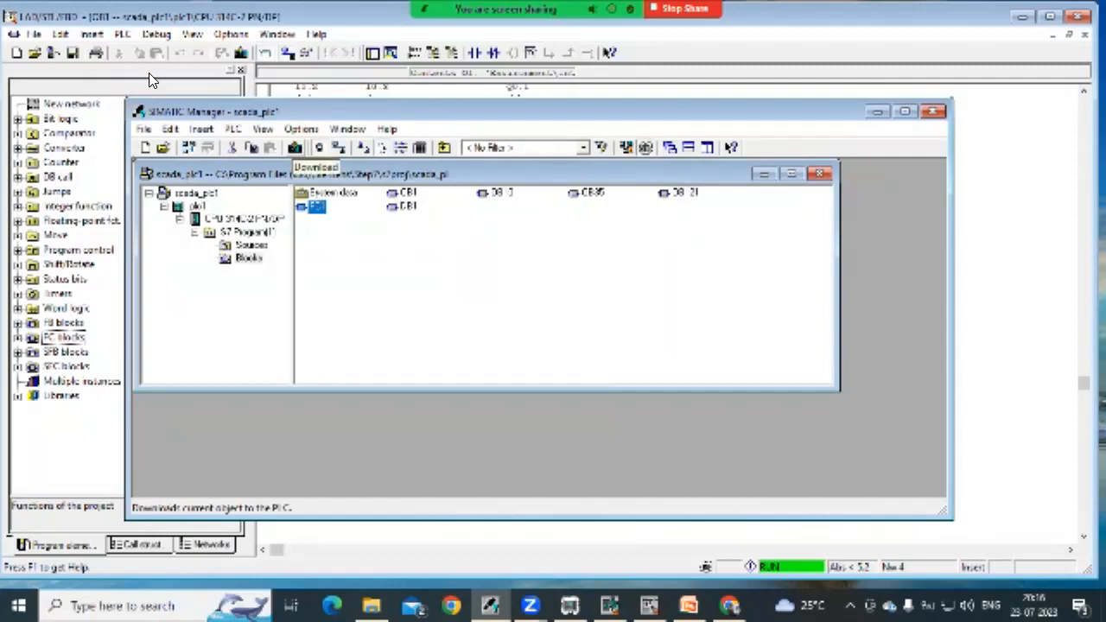
pyautogui.click(294, 147)
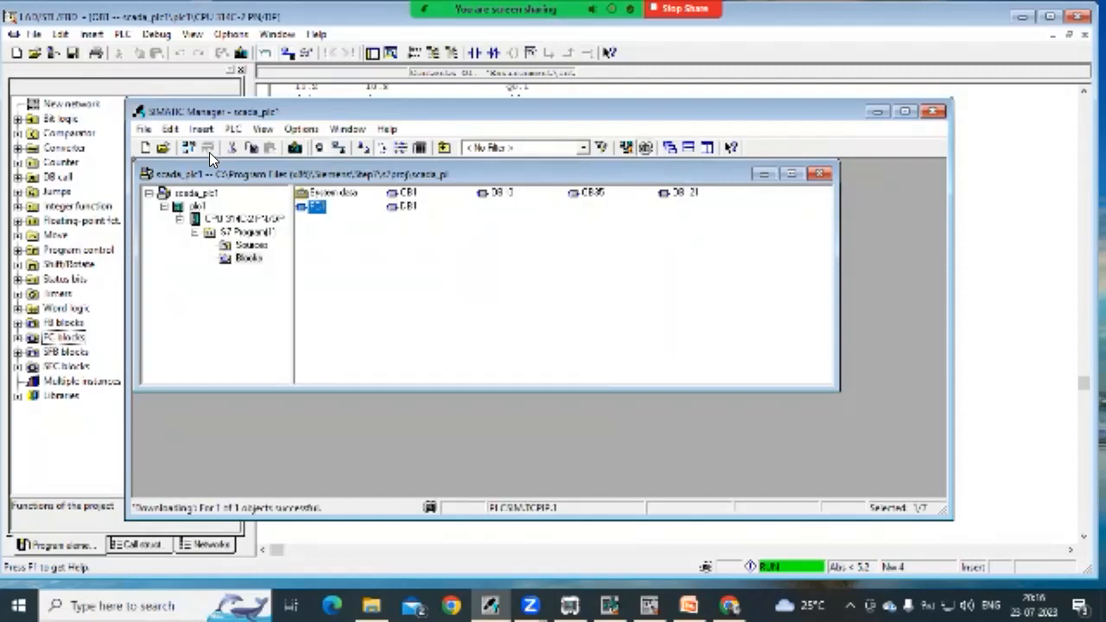
pyautogui.click(569, 605)
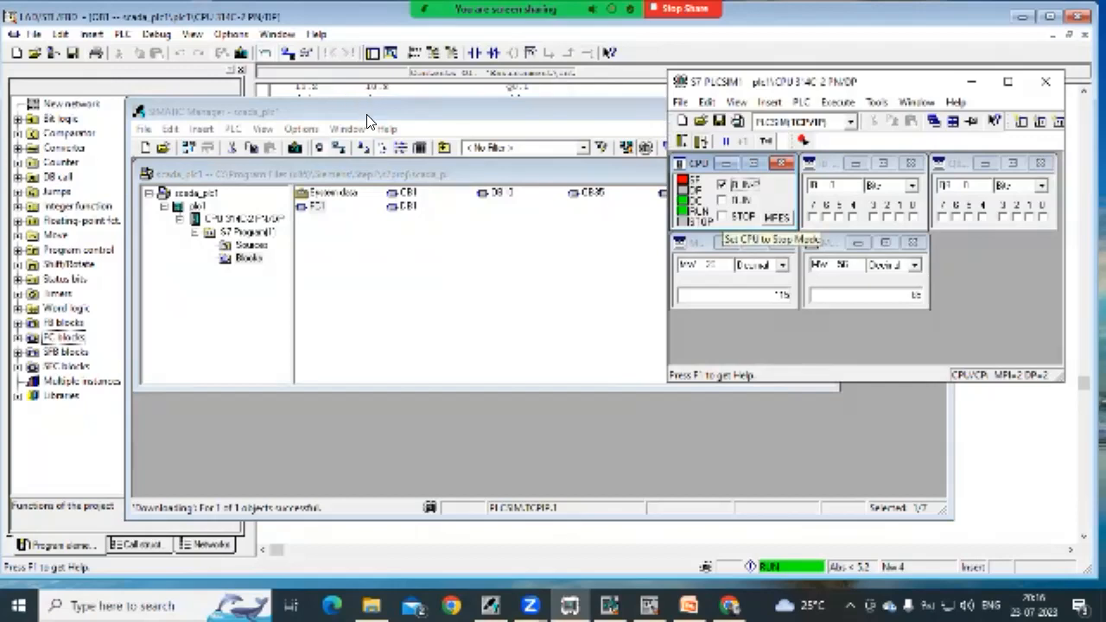
pyautogui.click(722, 215)
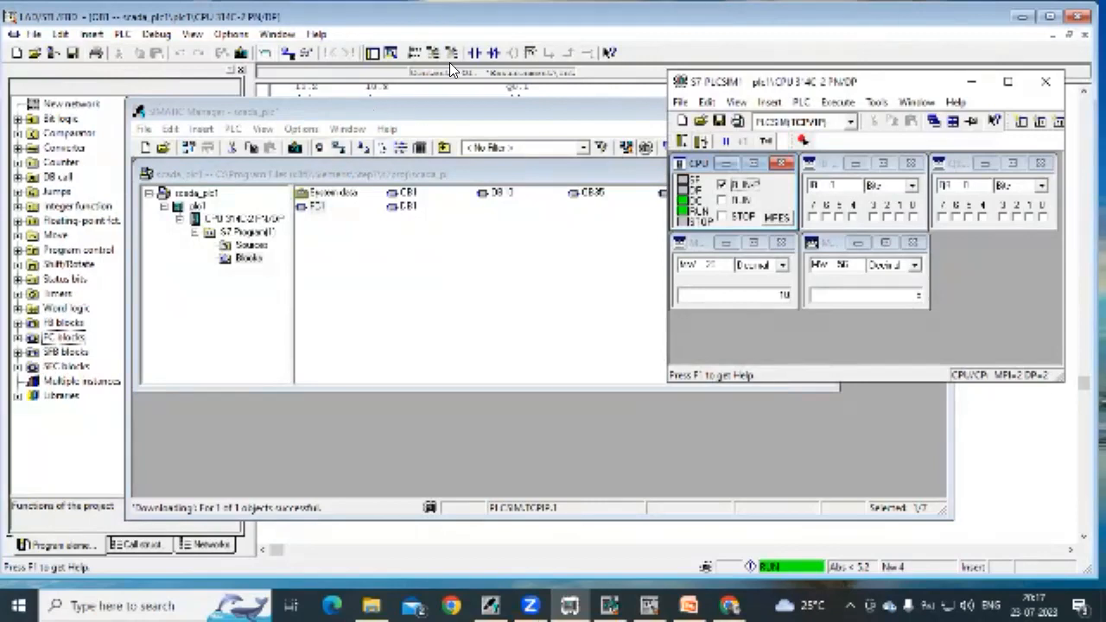
pyautogui.click(971, 81)
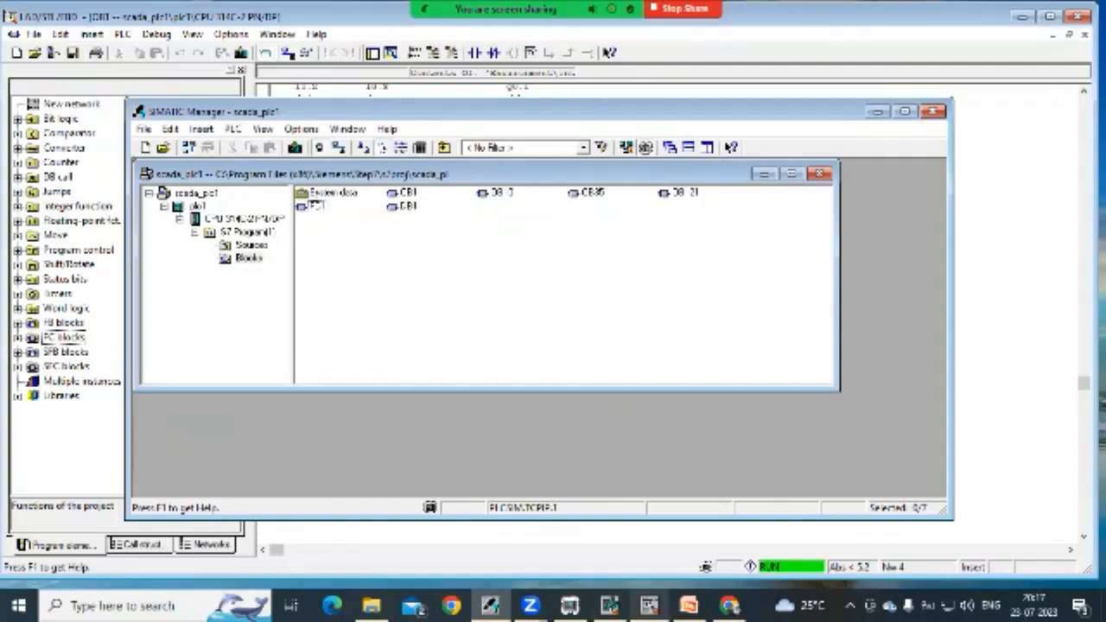
# Examine the input and output addresses of the CPU's rack modules and the IM151-1 slave in HW Config
pyautogui.click(610, 606)
pyautogui.scroll(-4, 169, 159)
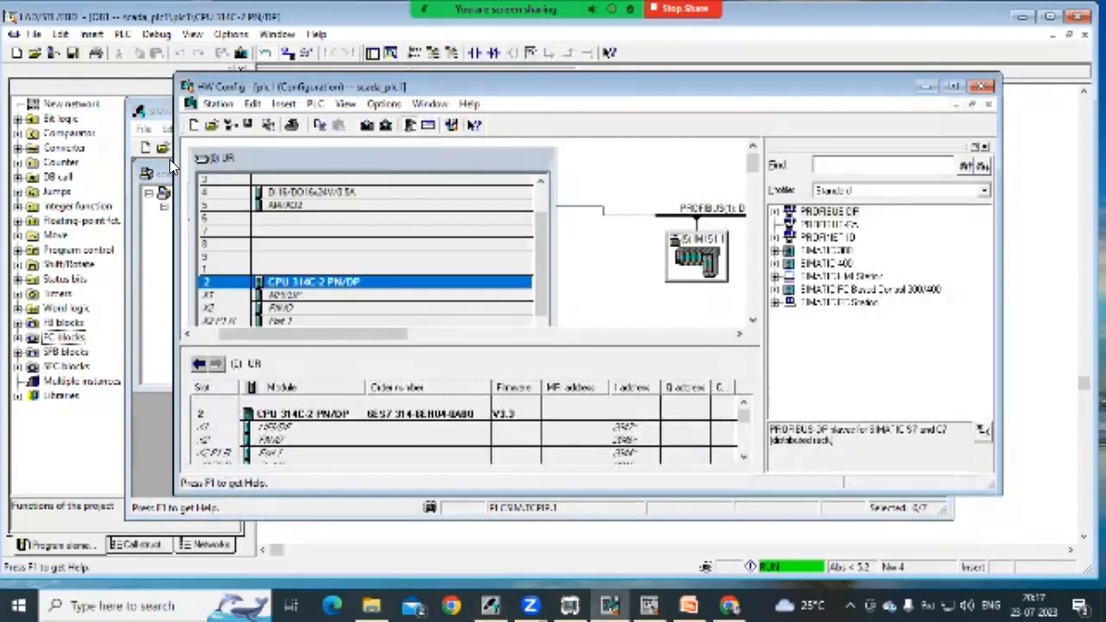
pyautogui.scroll(2, 169, 159)
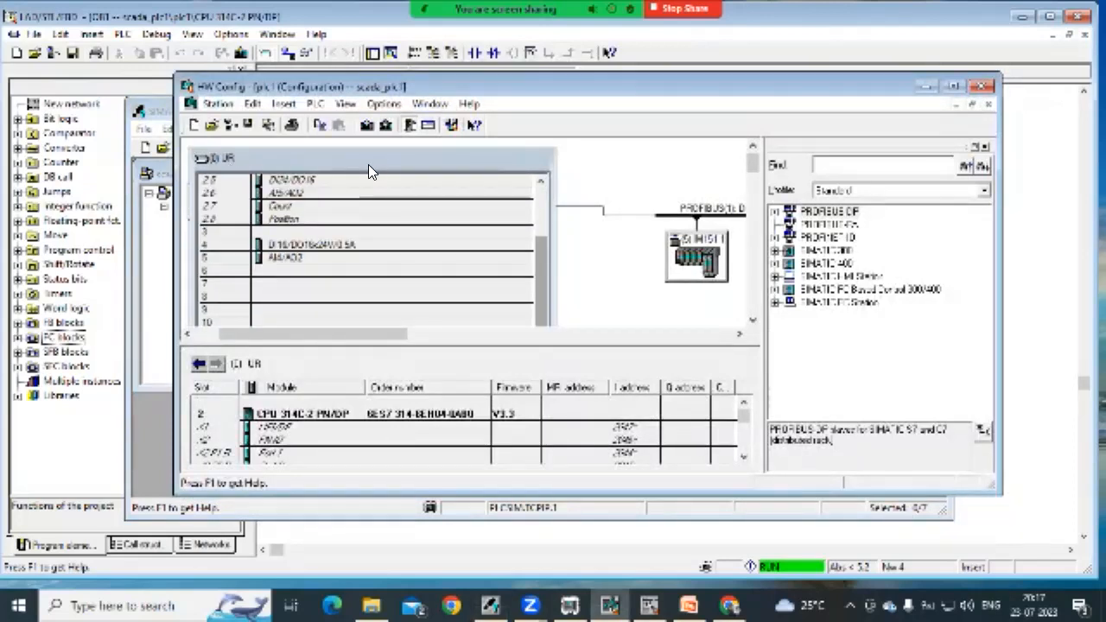
pyautogui.scroll(-3, 374, 160)
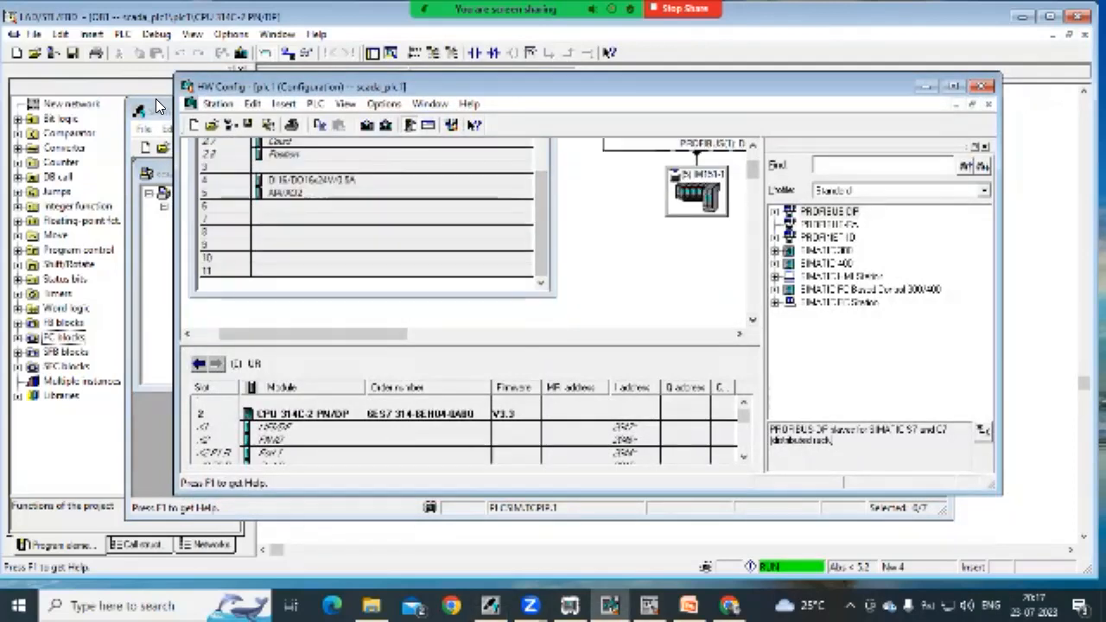
pyautogui.click(285, 193)
pyautogui.moveTo(356, 346); pyautogui.dragTo(356, 311)
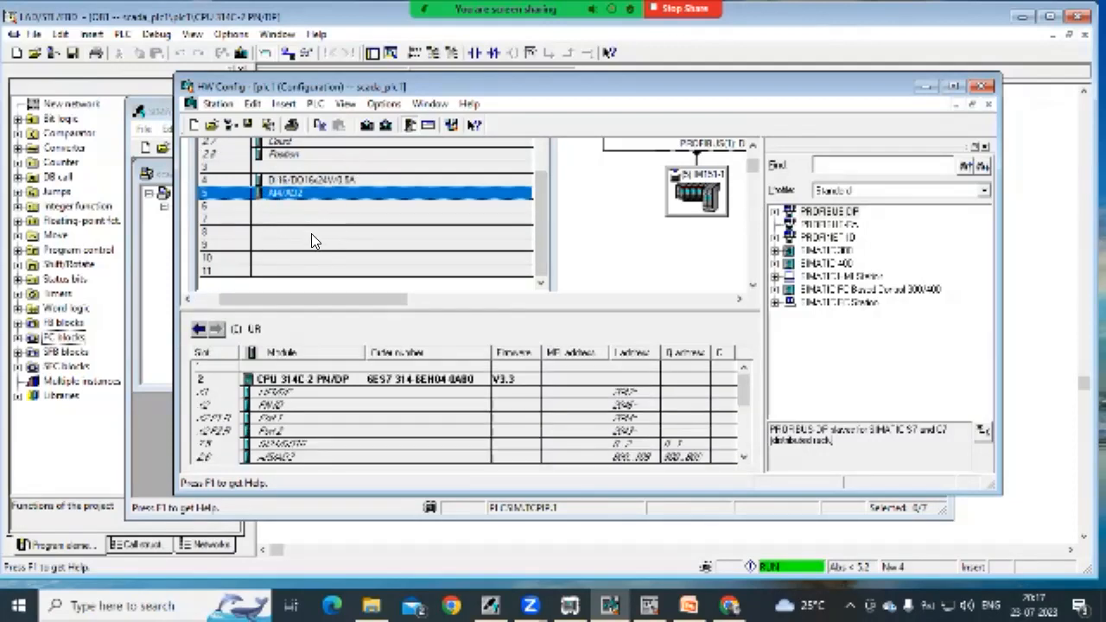
pyautogui.click(619, 456)
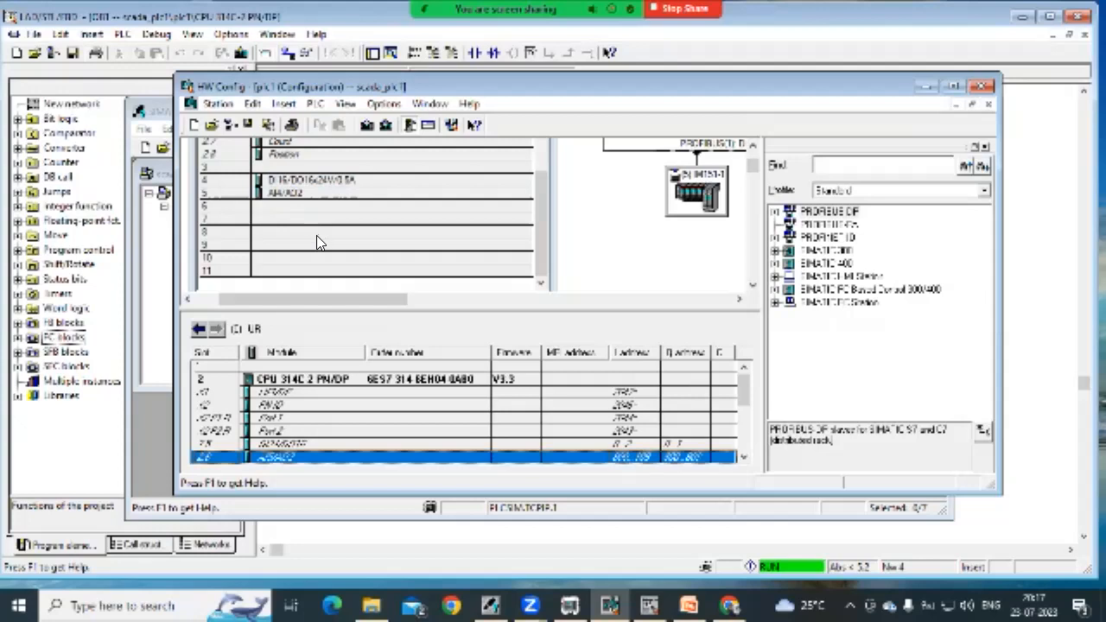
pyautogui.moveTo(541, 200); pyautogui.dragTo(541, 152)
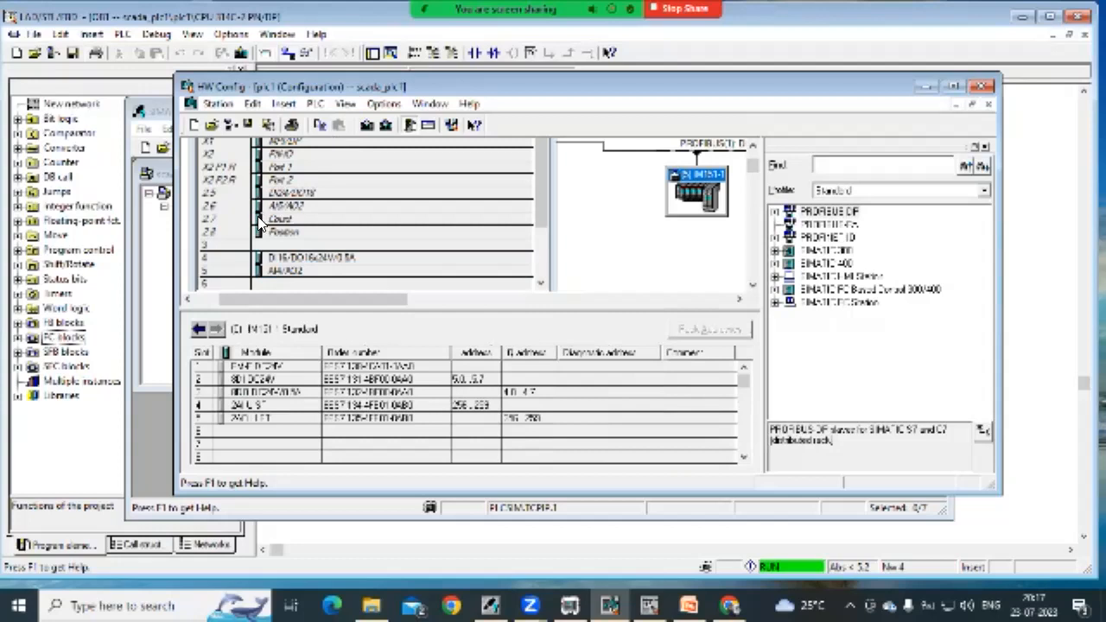
pyautogui.click(925, 87)
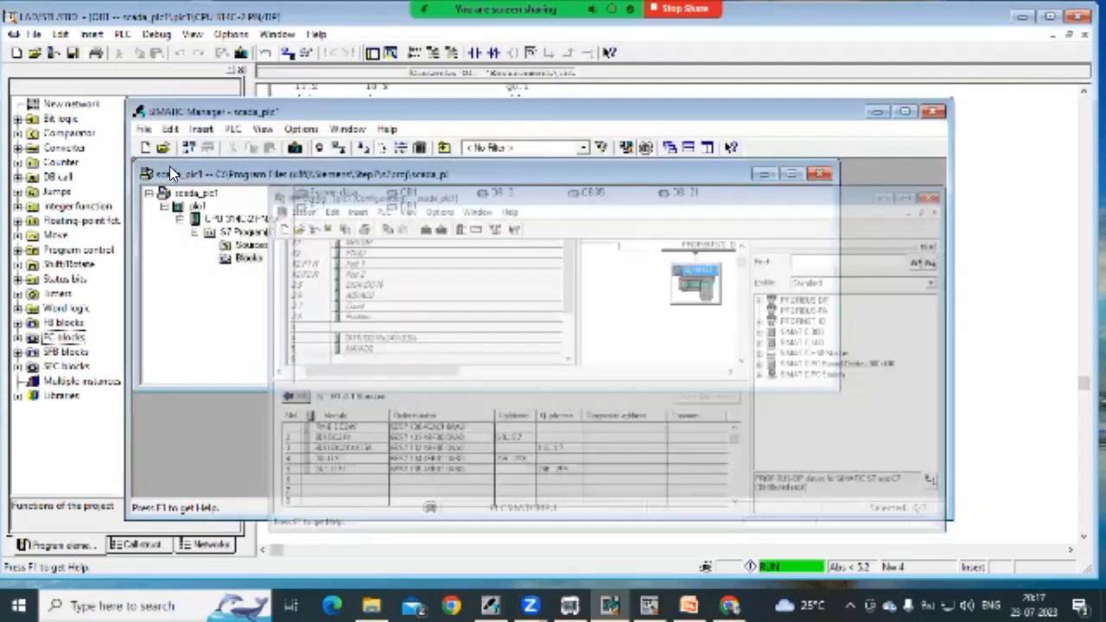
# Return to OB1 in the LAD/STL/FBD editor and insert a network containing a MOVE box after Network 4
pyautogui.click(196, 102)
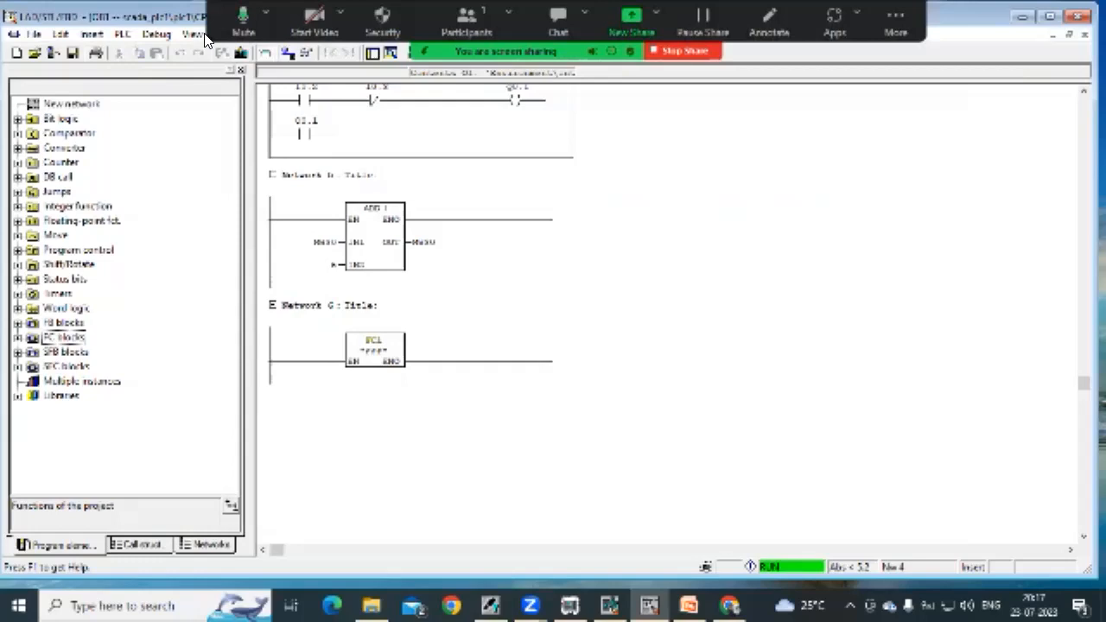
pyautogui.hotkey('ctrl', 'r')
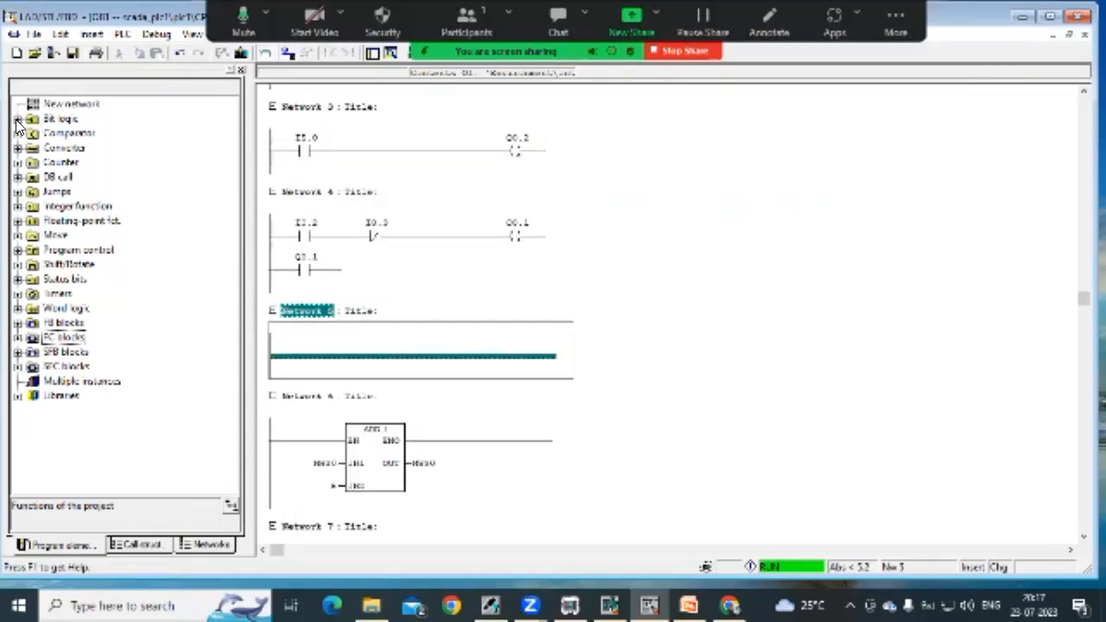
pyautogui.doubleClick(55, 235)
pyautogui.doubleClick(72, 250)
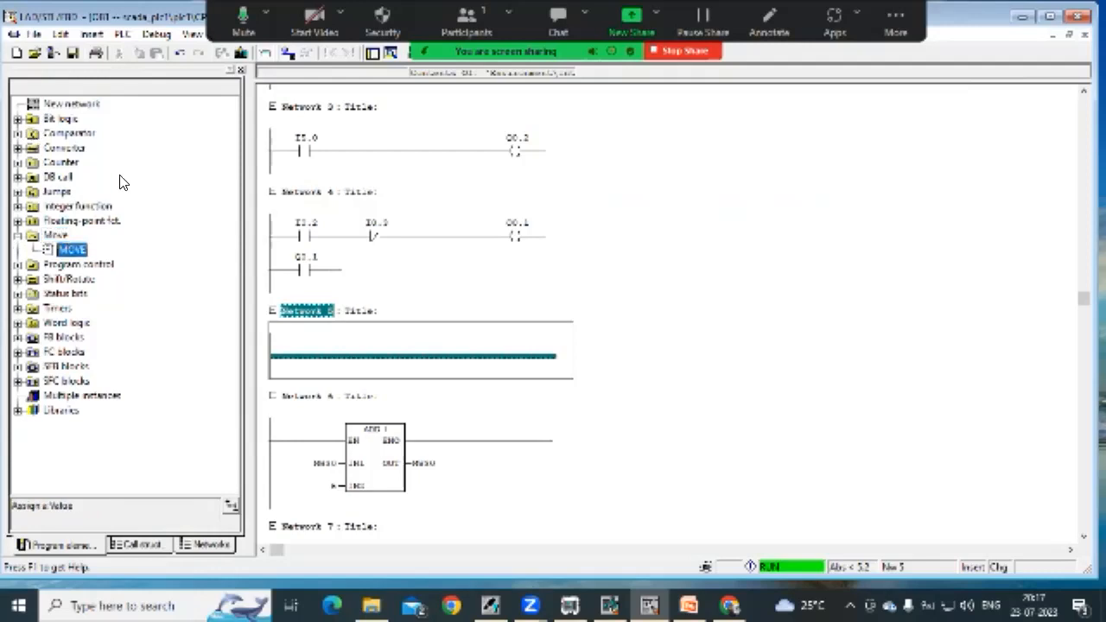
pyautogui.press('Return')
# Assign PIW300 to the input and MW60 to the output of the MOVE box in Network 5
pyautogui.write('p')
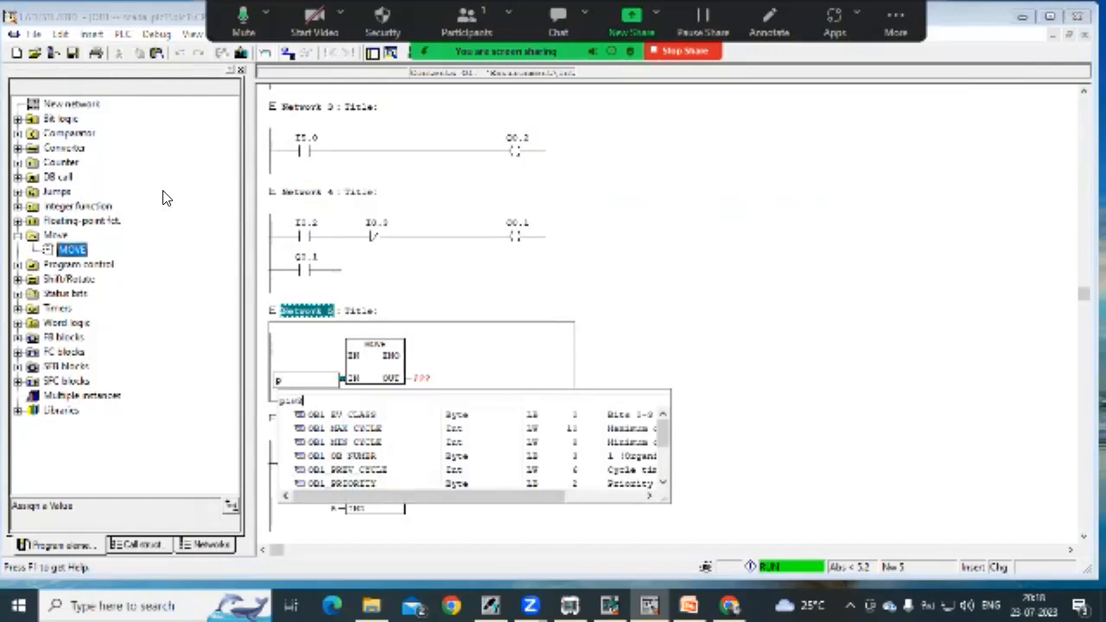
pyautogui.hotkey('alt', 'Tab')
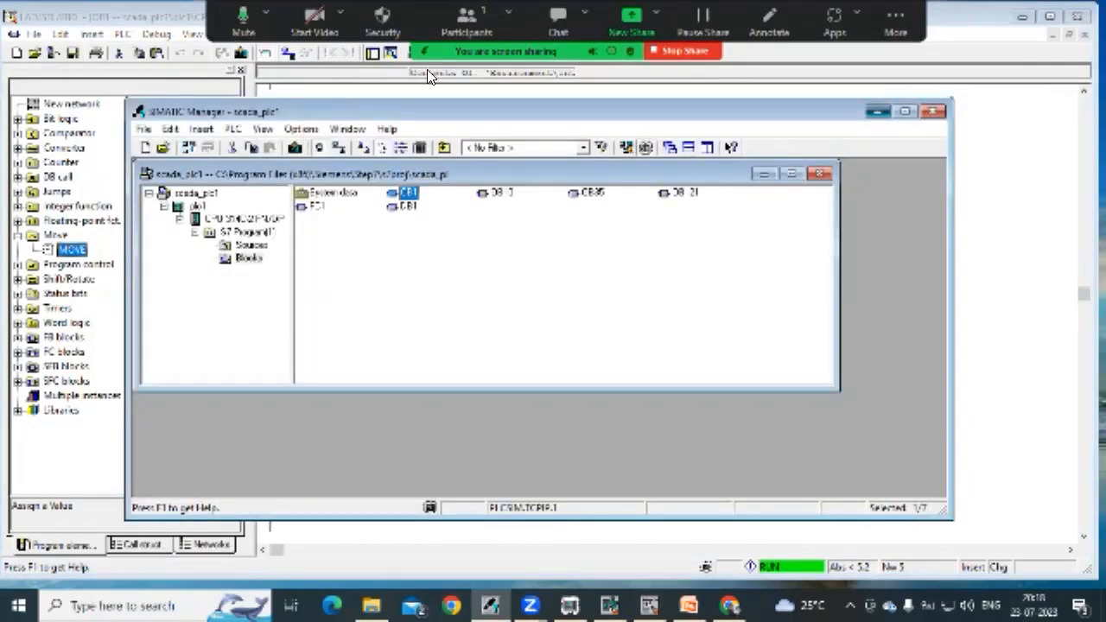
pyautogui.click(878, 112)
pyautogui.click(418, 378)
pyautogui.write('m')
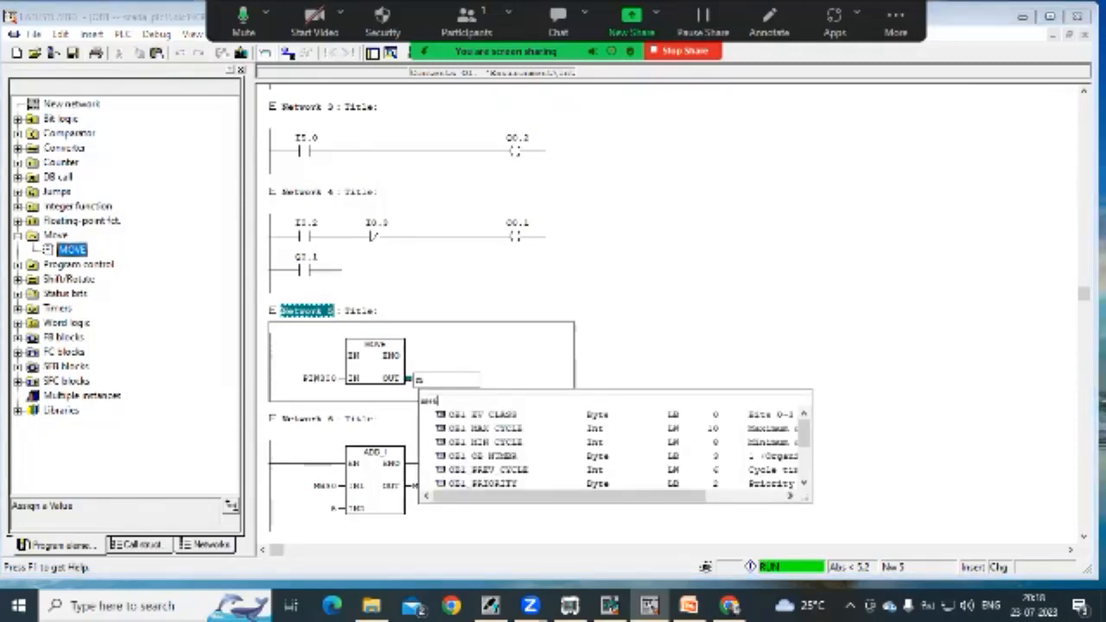
pyautogui.write('w0')
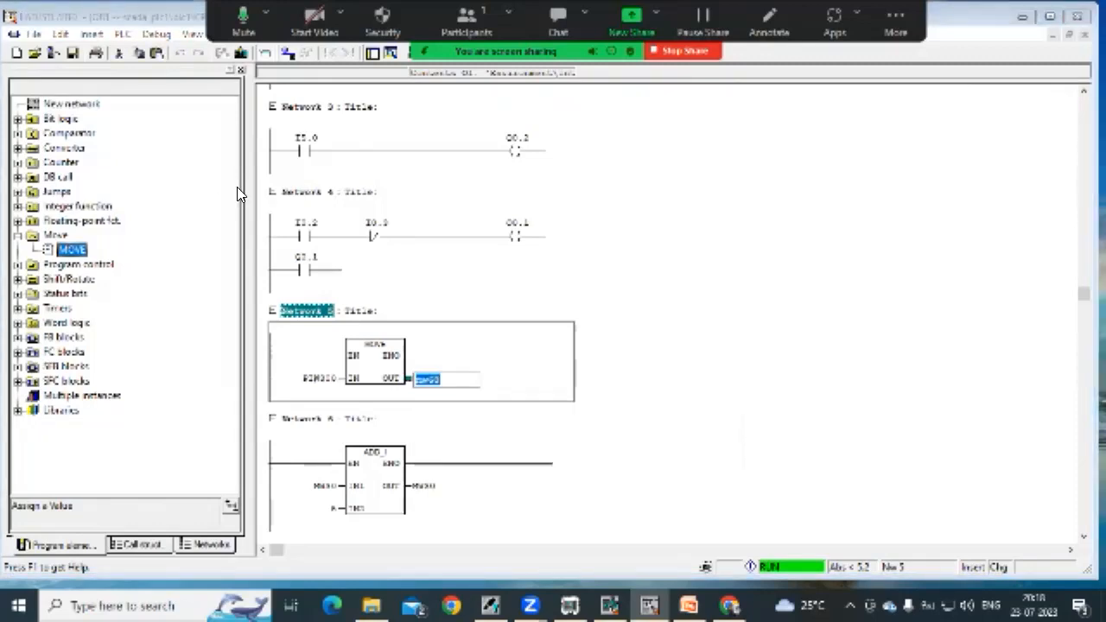
pyautogui.press('Return')
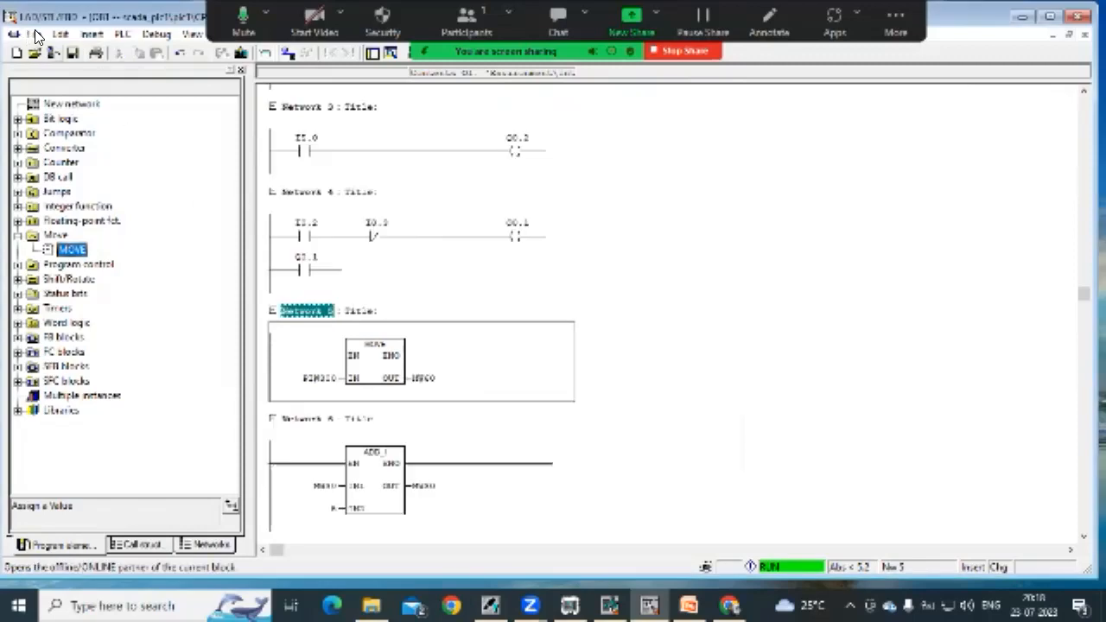
# Save OB1 with the new MOVE network and download it to the CPU
pyautogui.click(73, 53)
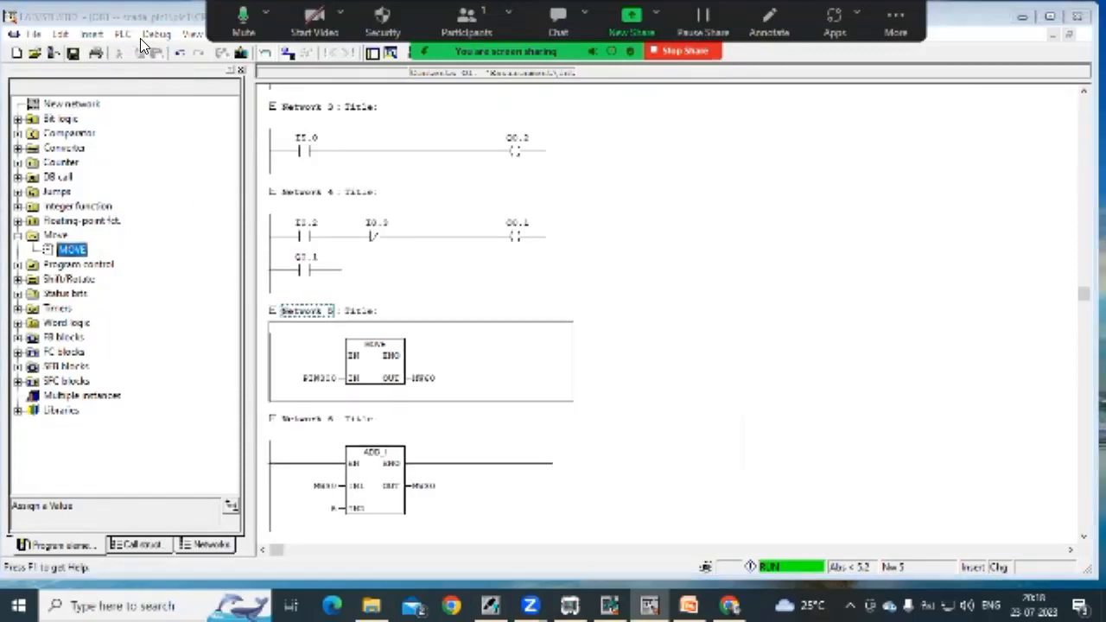
pyautogui.hotkey('ctrl', 'l')
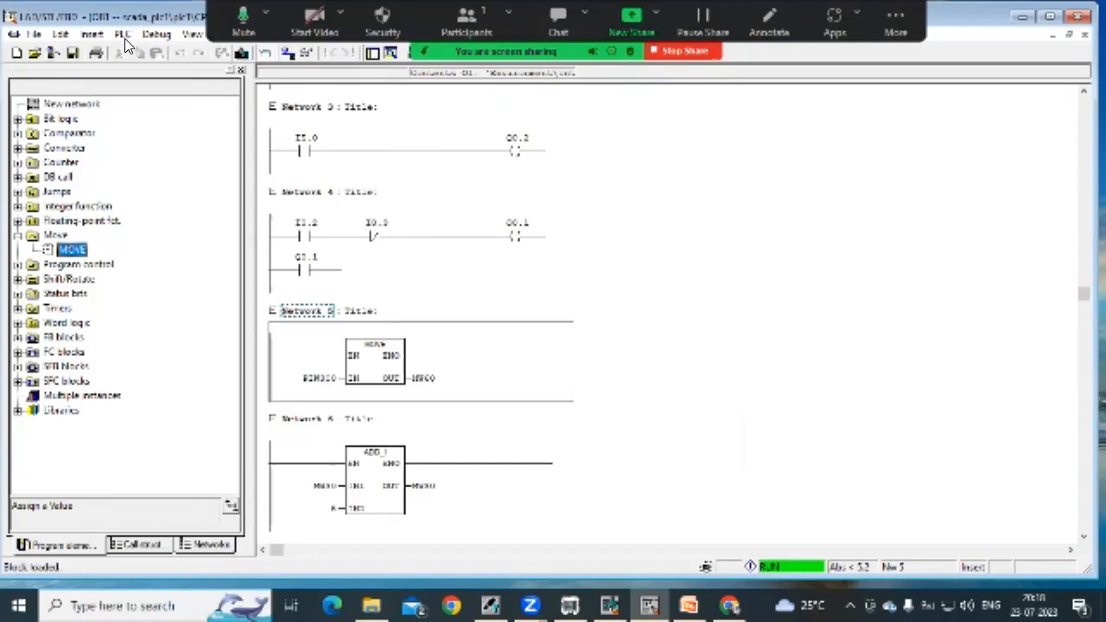
# Monitor OB1 online, check the CPU's status indicators in S7-PLCSIM, and return to the editor with monitoring off
pyautogui.click(307, 192)
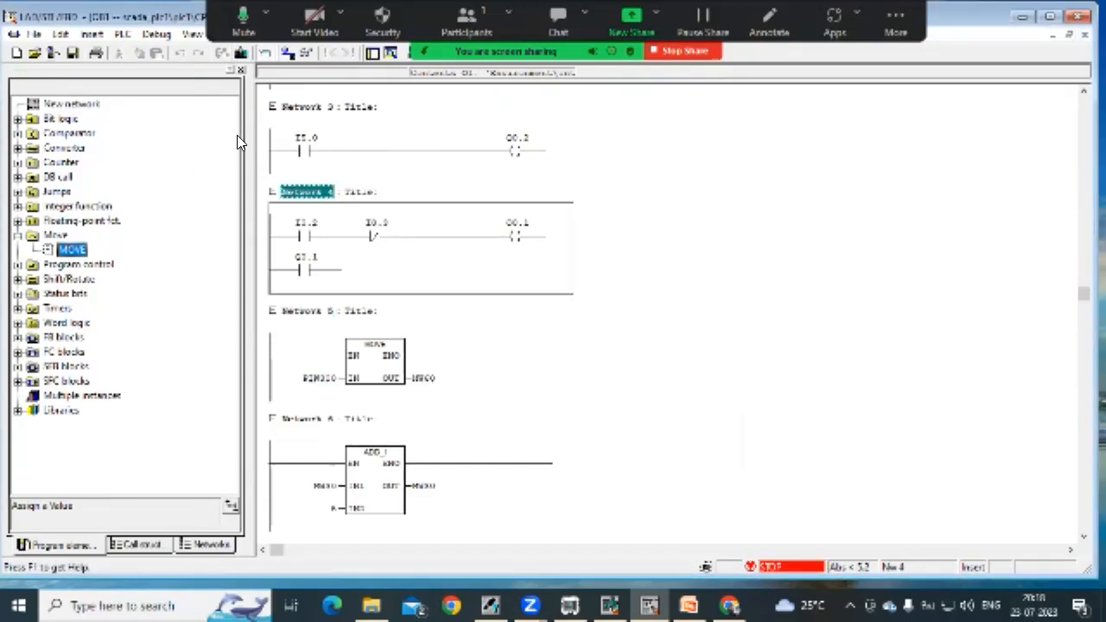
pyautogui.click(157, 33)
pyautogui.click(166, 52)
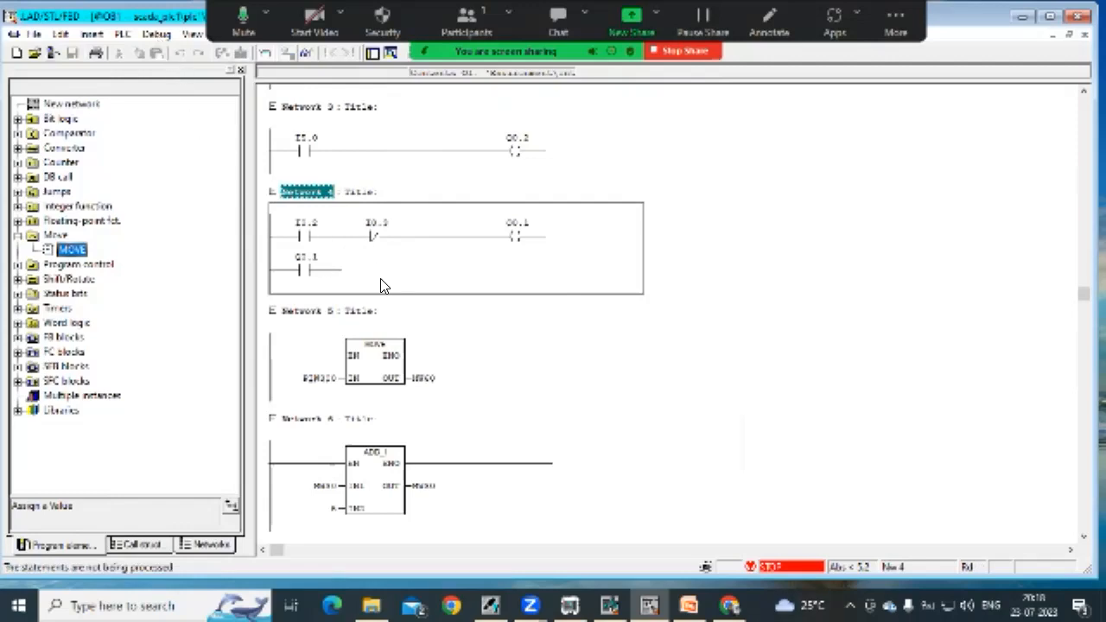
pyautogui.click(570, 605)
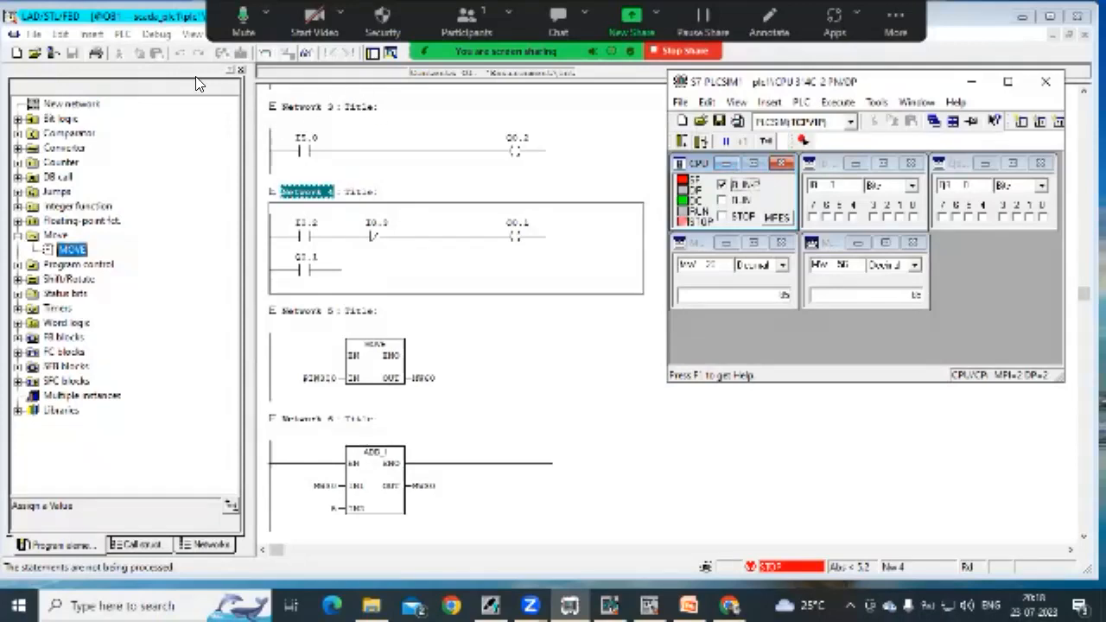
pyautogui.click(159, 29)
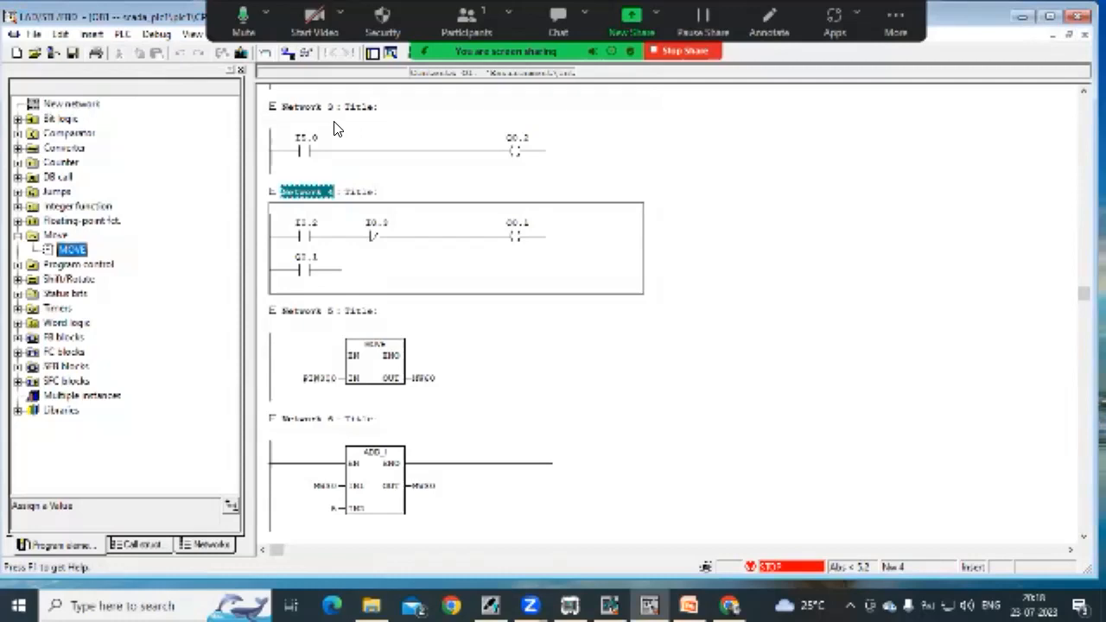
# Read the three latest events in the CPU's diagnostic buffer in Module Information, and close the dialog
pyautogui.click(122, 34)
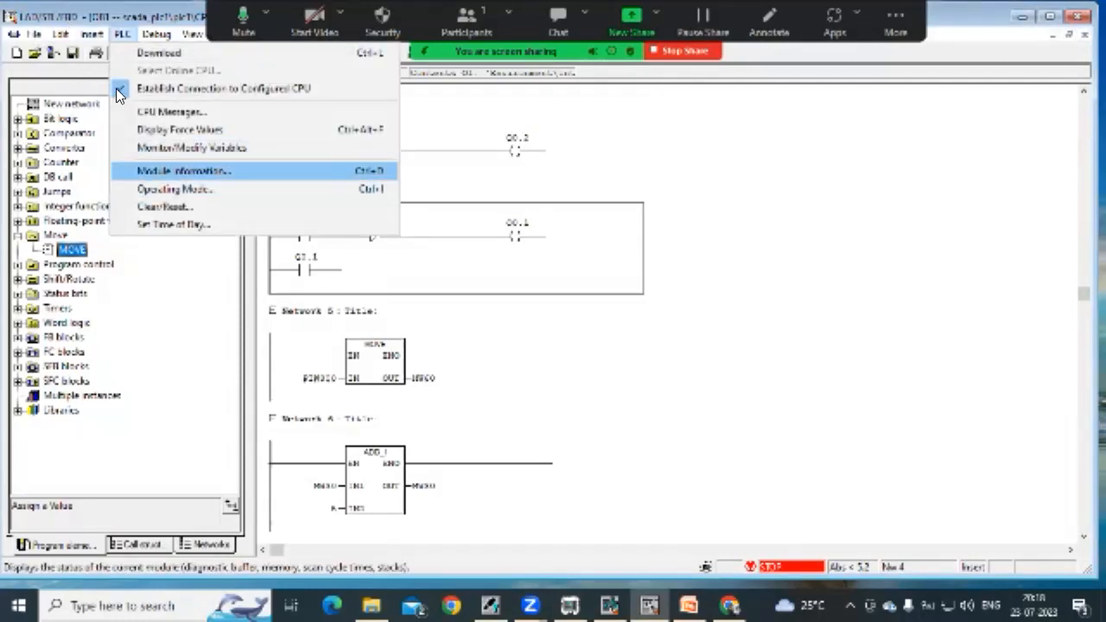
pyautogui.click(207, 171)
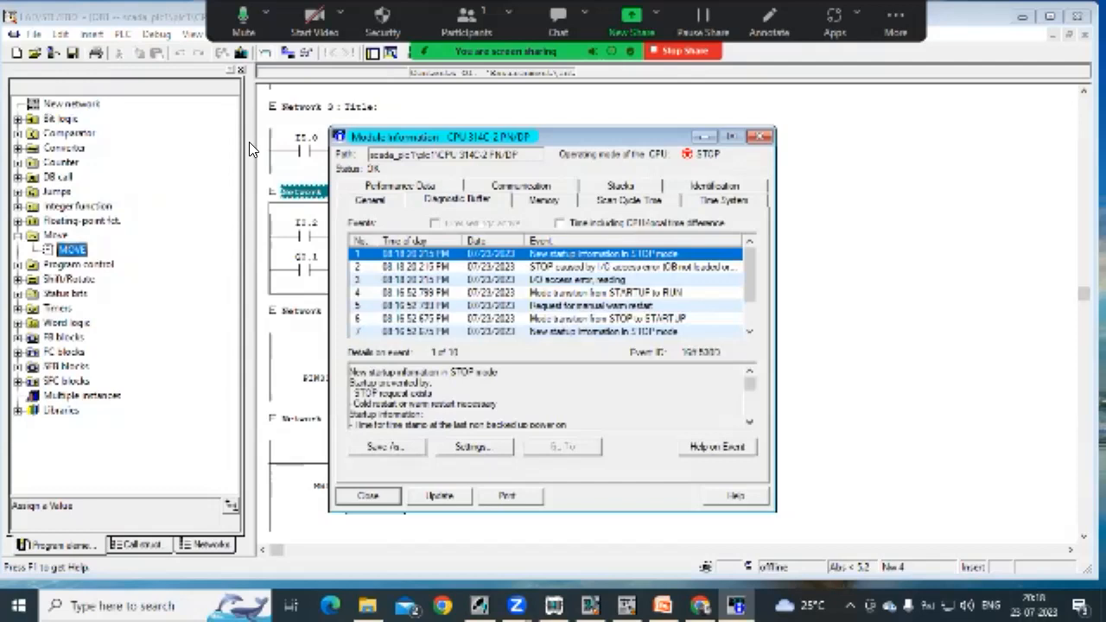
pyautogui.press('Down')
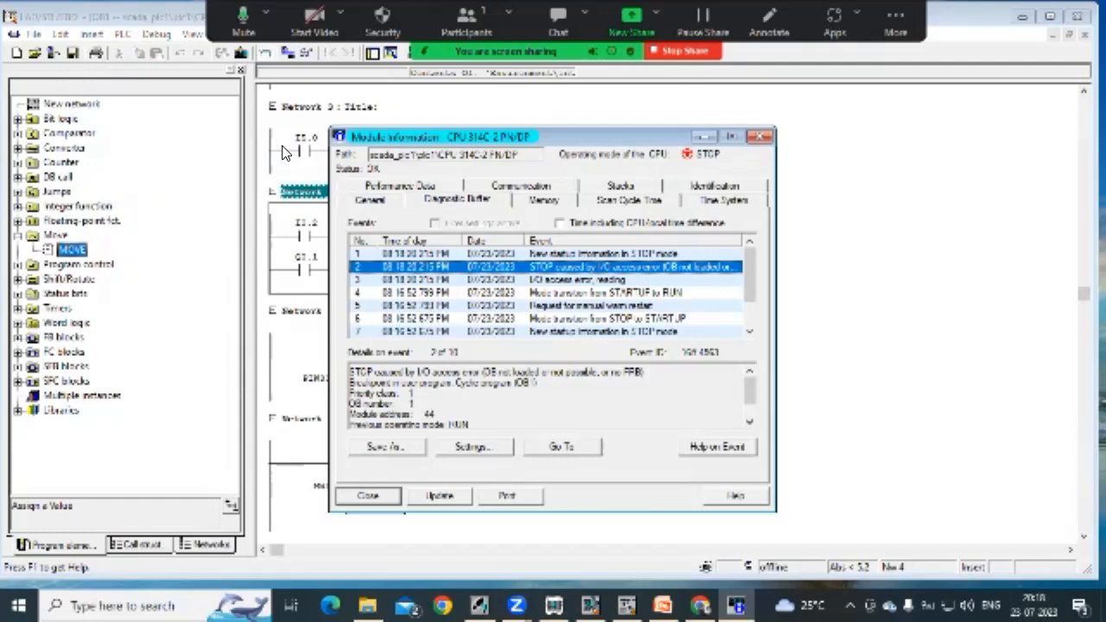
pyautogui.press('Down')
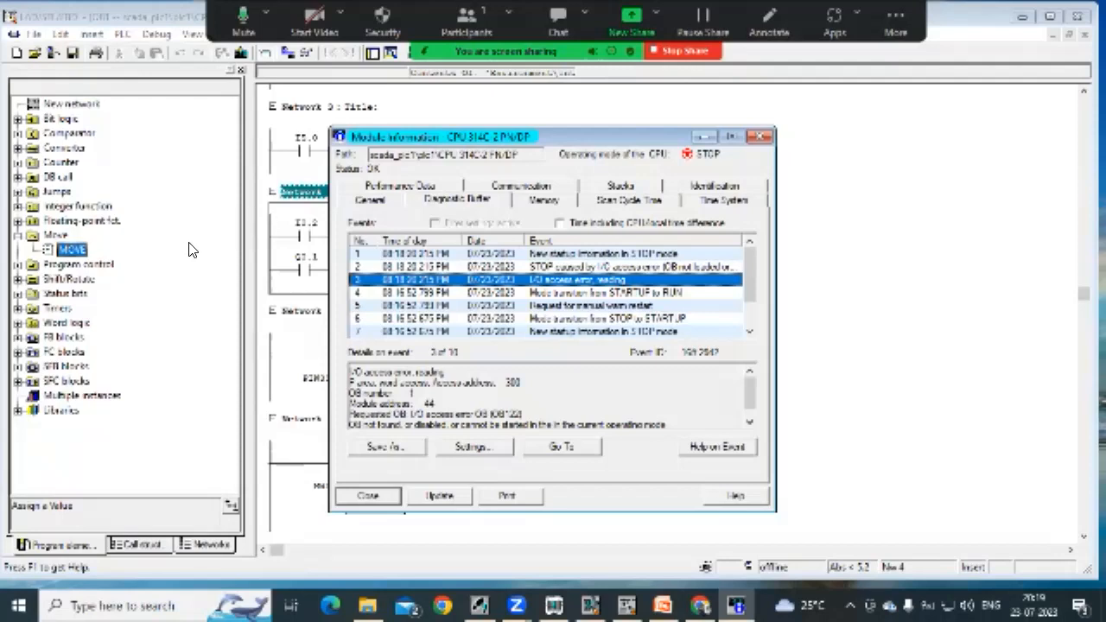
pyautogui.press('Escape')
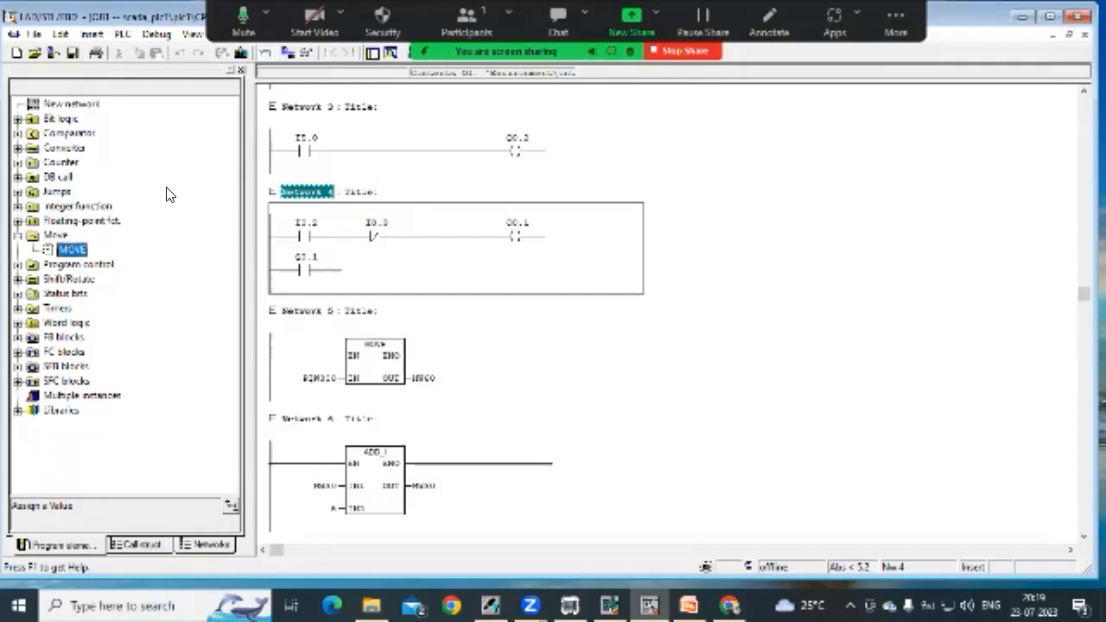
# Switch to SIMATIC Manager and insert a new organization block named OB122 in the Blocks folder
pyautogui.click(490, 606)
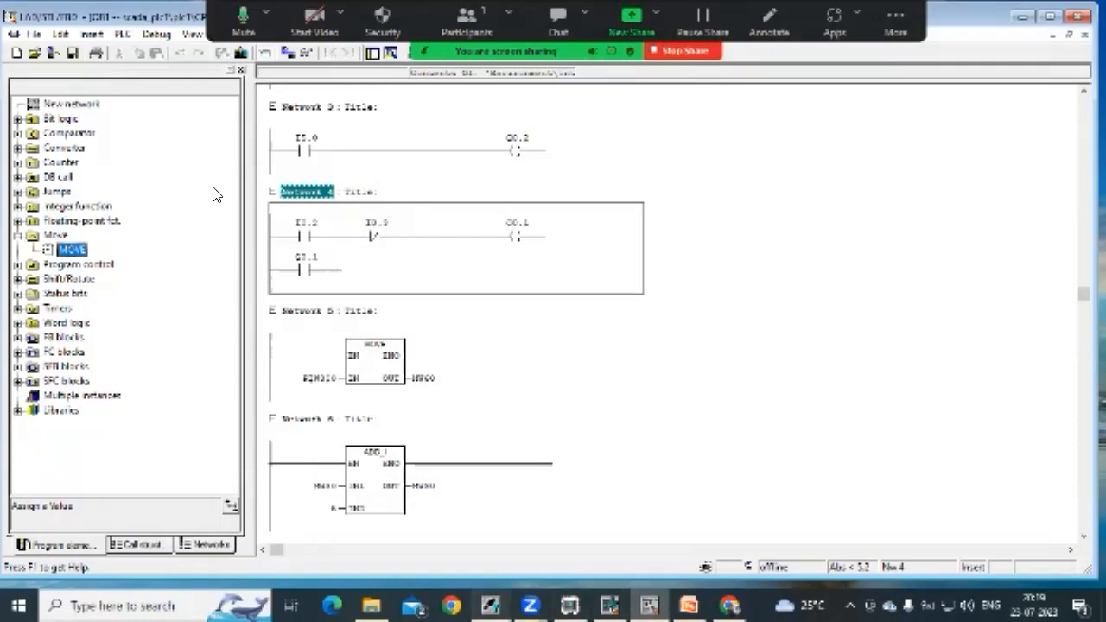
pyautogui.rightClick(372, 245)
pyautogui.moveTo(516, 338)
pyautogui.click(712, 338)
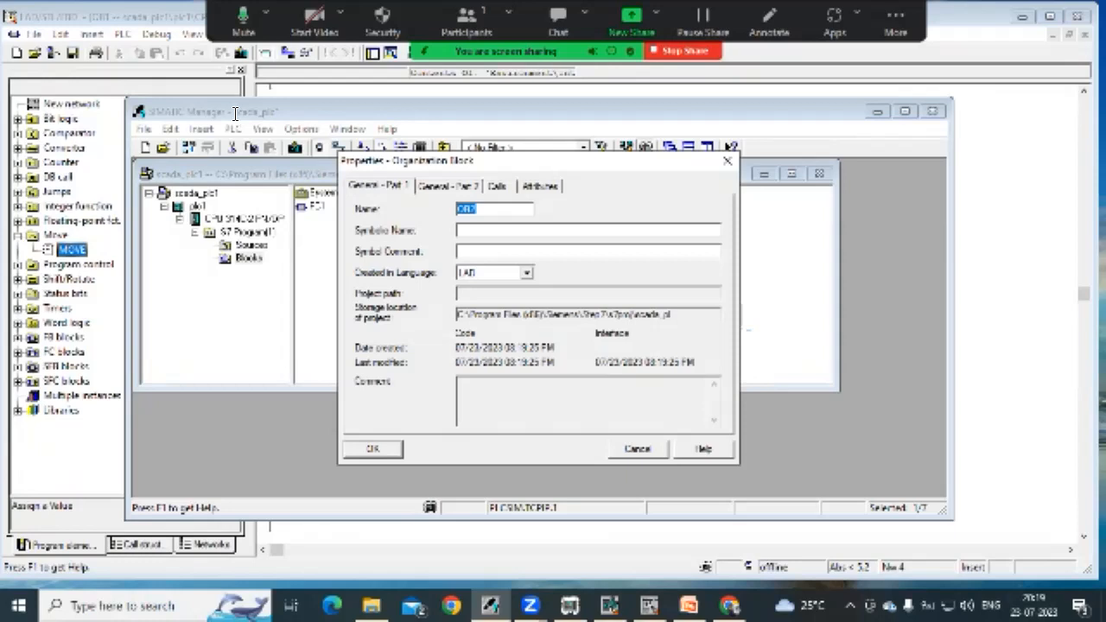
pyautogui.write('122')
pyautogui.click(372, 449)
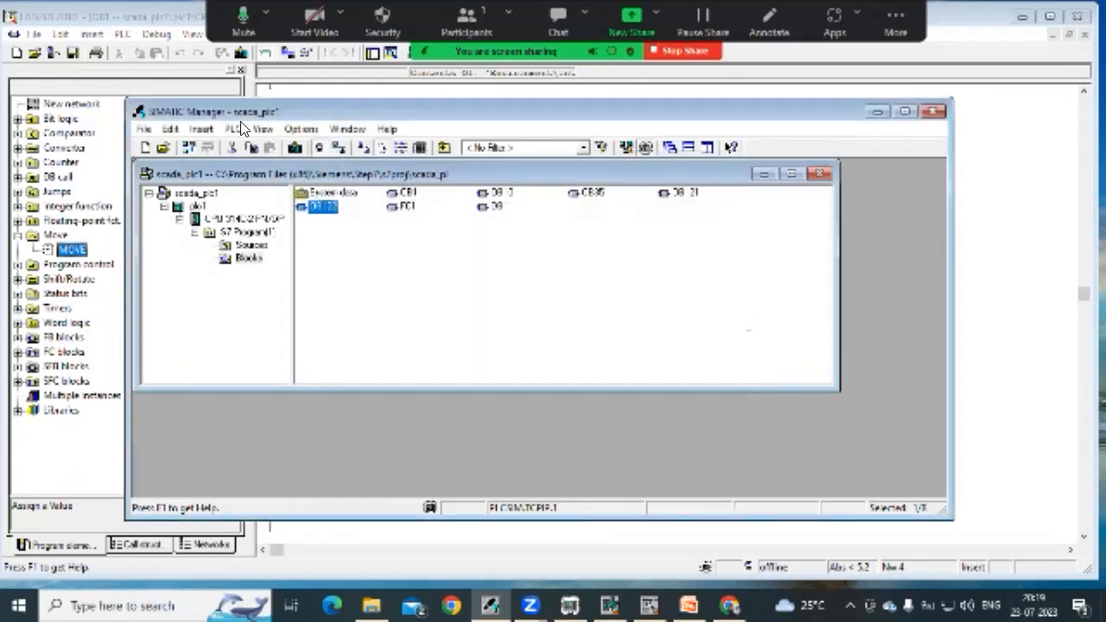
# Download OB122 to the CPU and check the CPU's status indicators in S7-PLCSIM
pyautogui.click(331, 87)
pyautogui.click(173, 108)
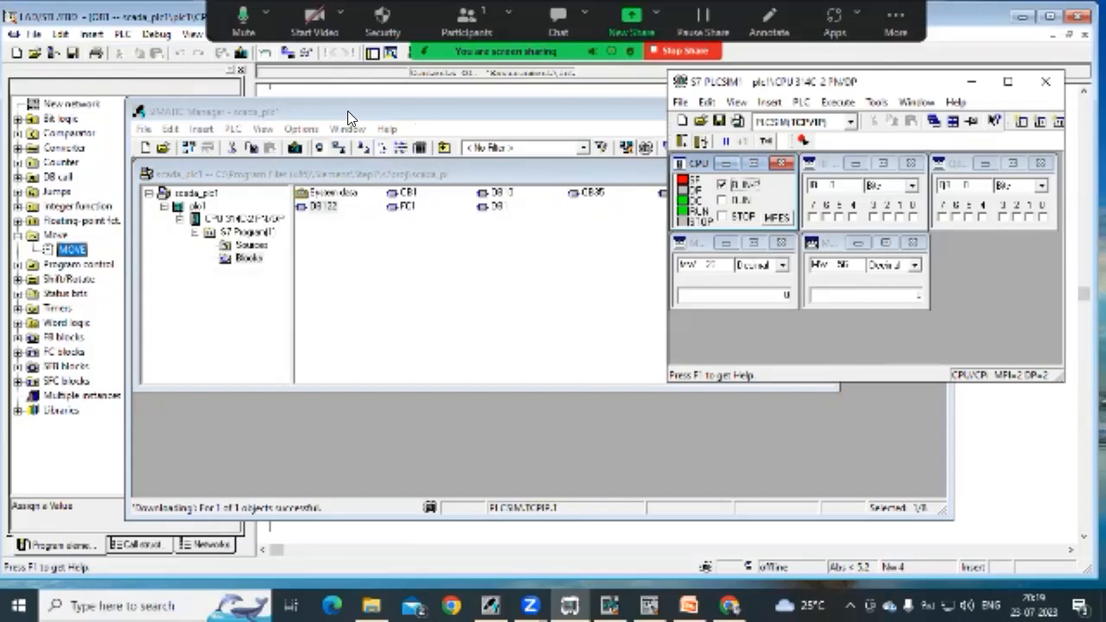
pyautogui.click(277, 154)
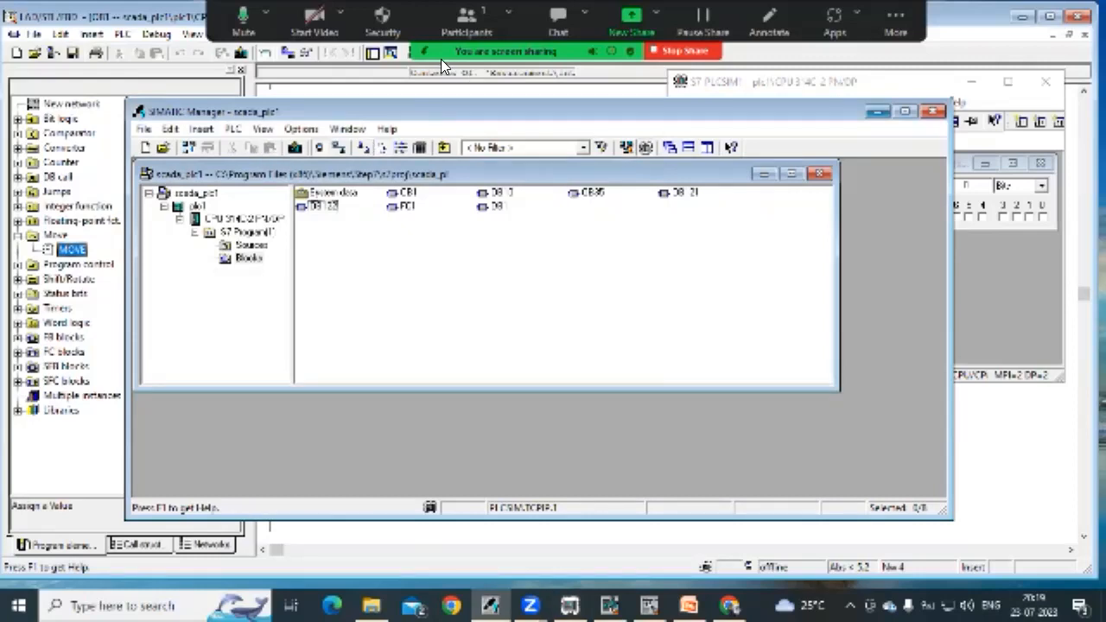
# Return to OB1 and change the input address of the MOVE box in Network 5 to PIW256
pyautogui.click(419, 88)
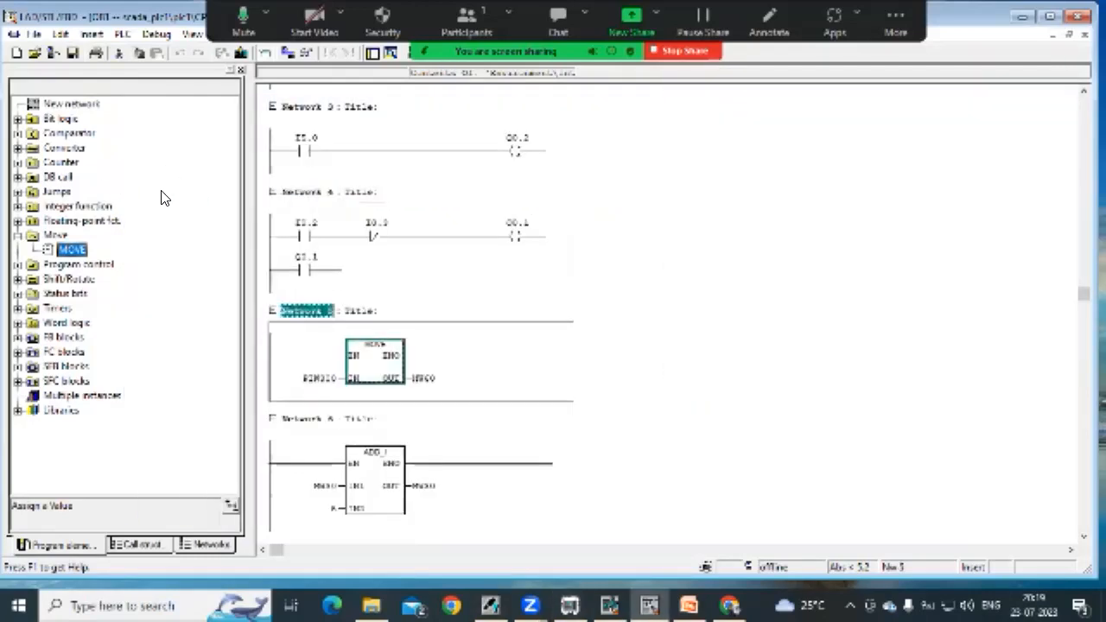
pyautogui.press('Return')
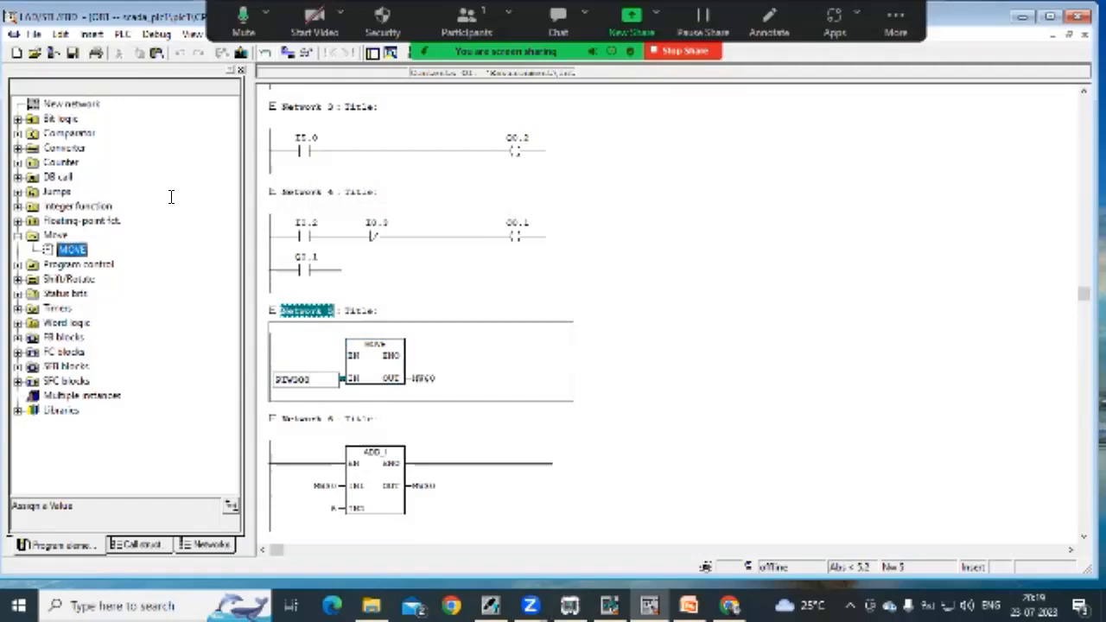
pyautogui.hotkey('shift', 'Left')
pyautogui.hotkey('shift', 'Left')
pyautogui.hotkey('shift', 'Left')
pyautogui.hotkey('shift', 'Left')
pyautogui.hotkey('shift', 'Right')
pyautogui.write('256')
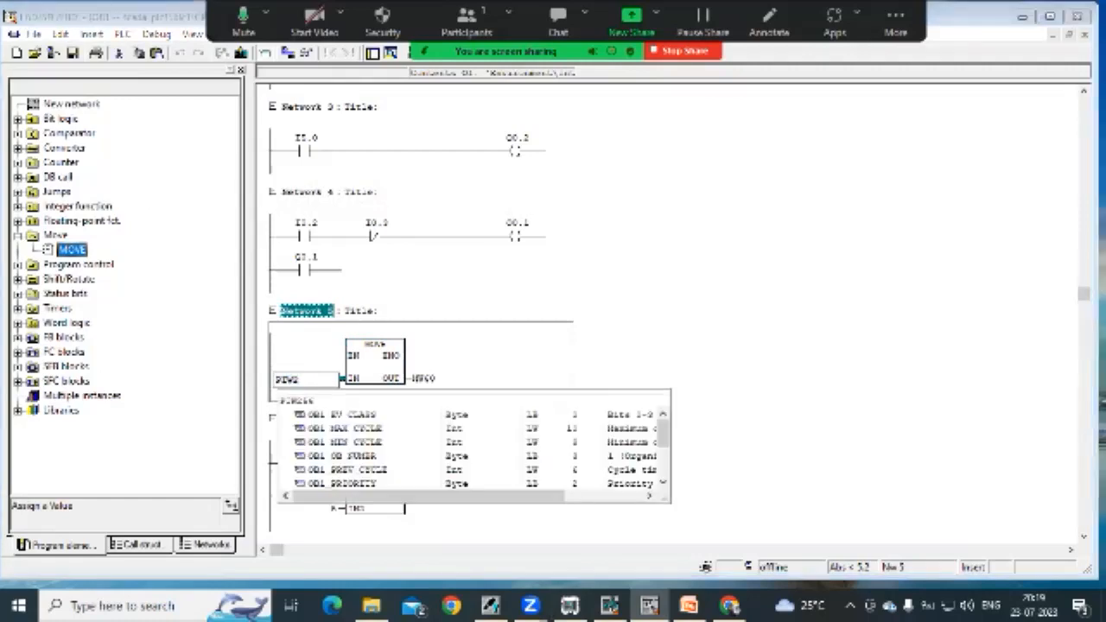
pyautogui.hotkey('alt', 'Tab')
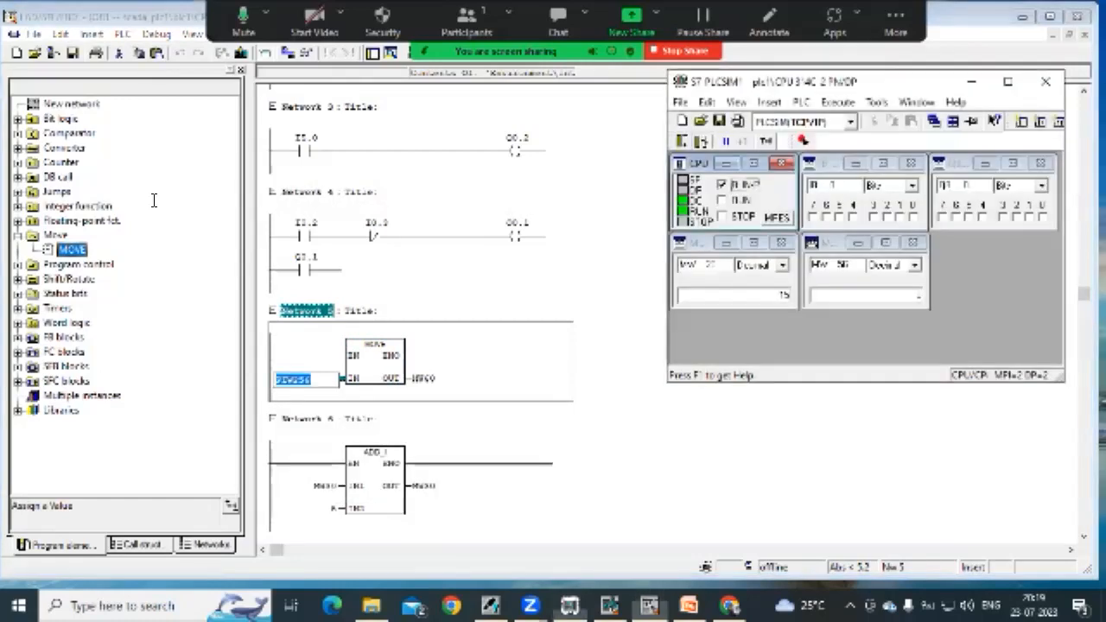
pyautogui.click(269, 203)
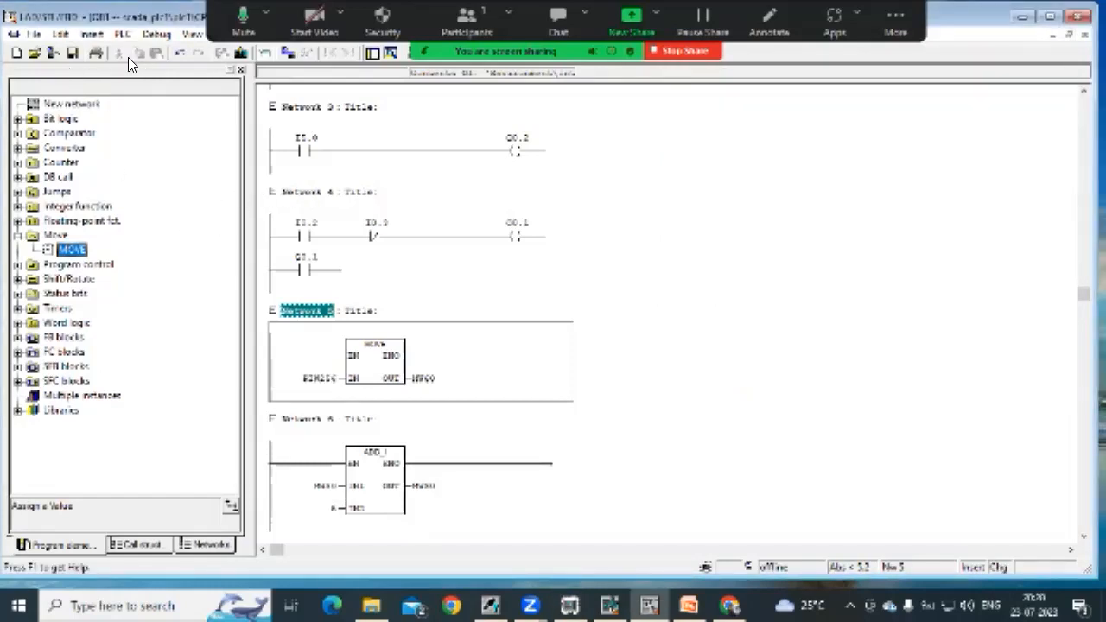
# Save and download OB1, monitor it online, and check the CPU's status indicators in S7-PLCSIM
pyautogui.click(73, 54)
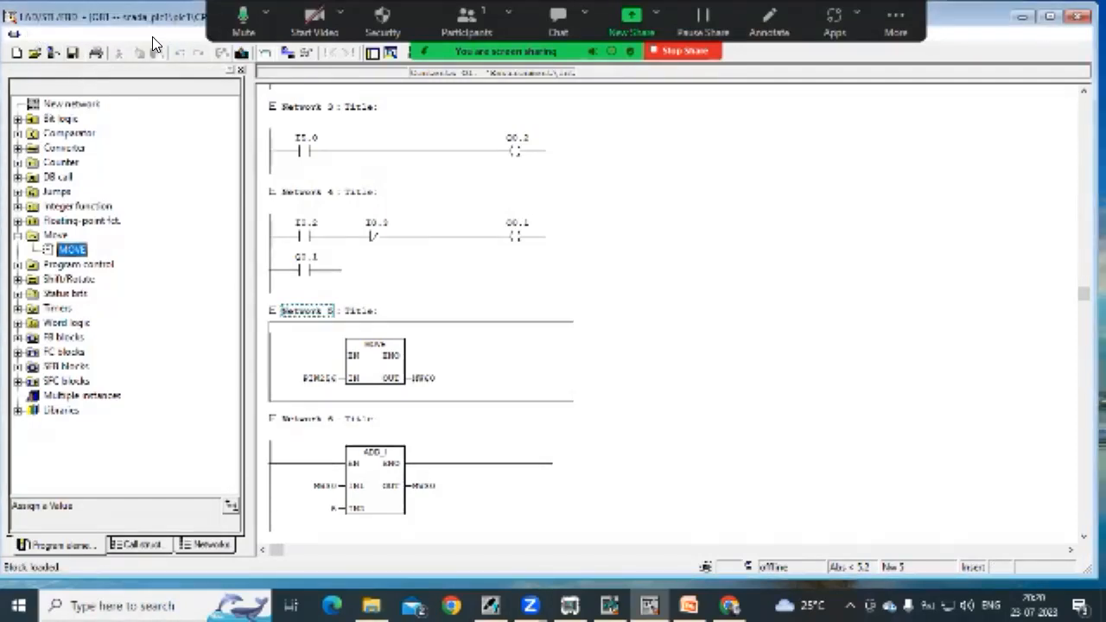
pyautogui.click(160, 35)
pyautogui.click(180, 51)
pyautogui.press('Up')
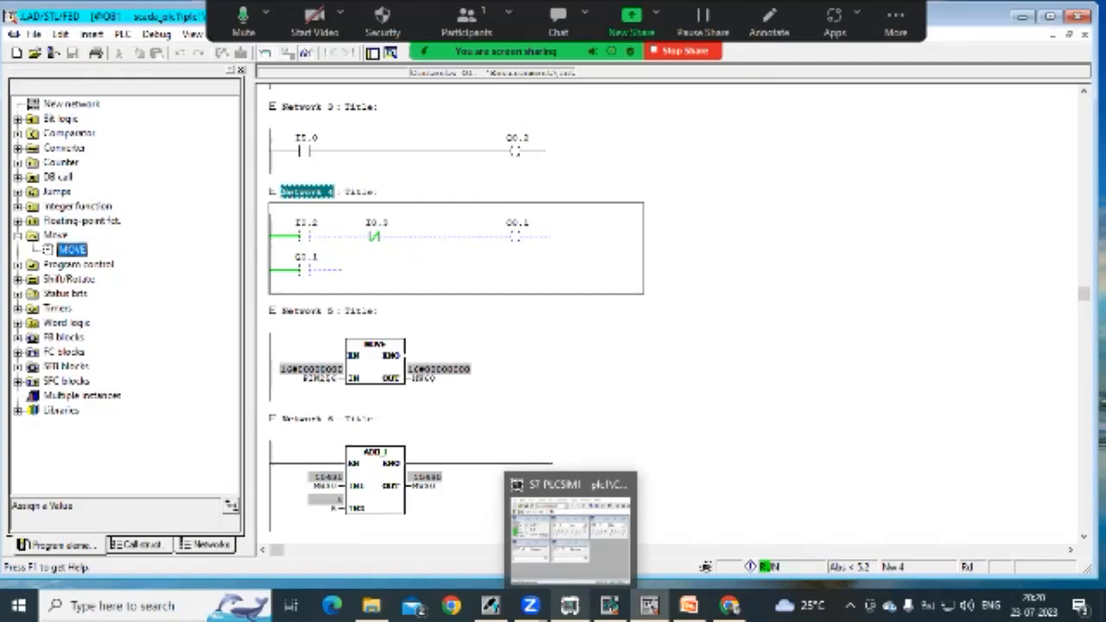
pyautogui.click(570, 606)
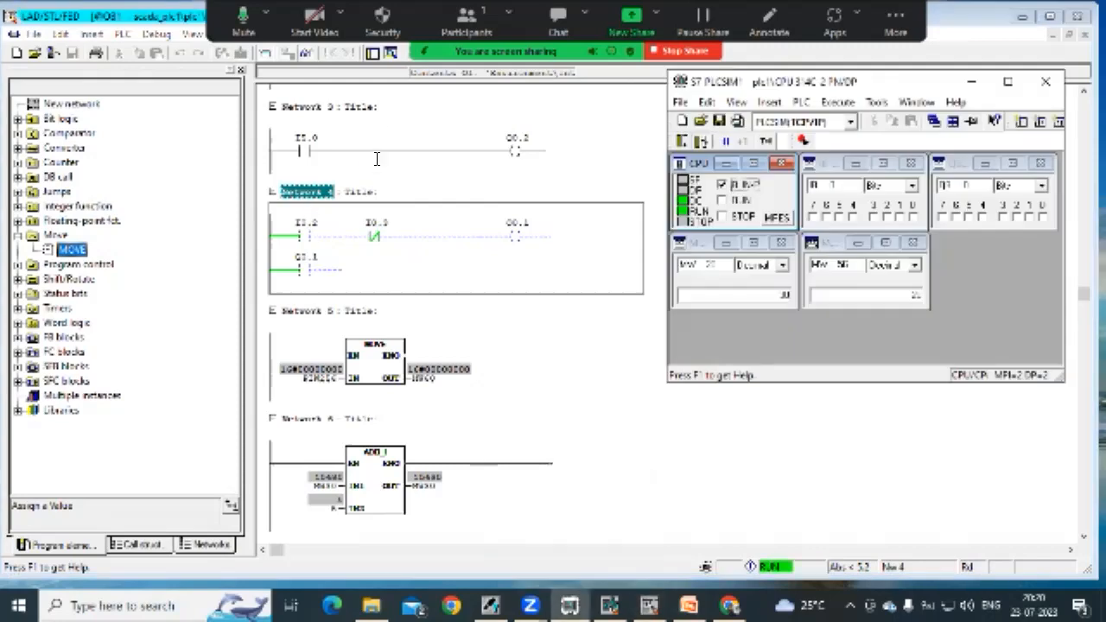
pyautogui.click(290, 136)
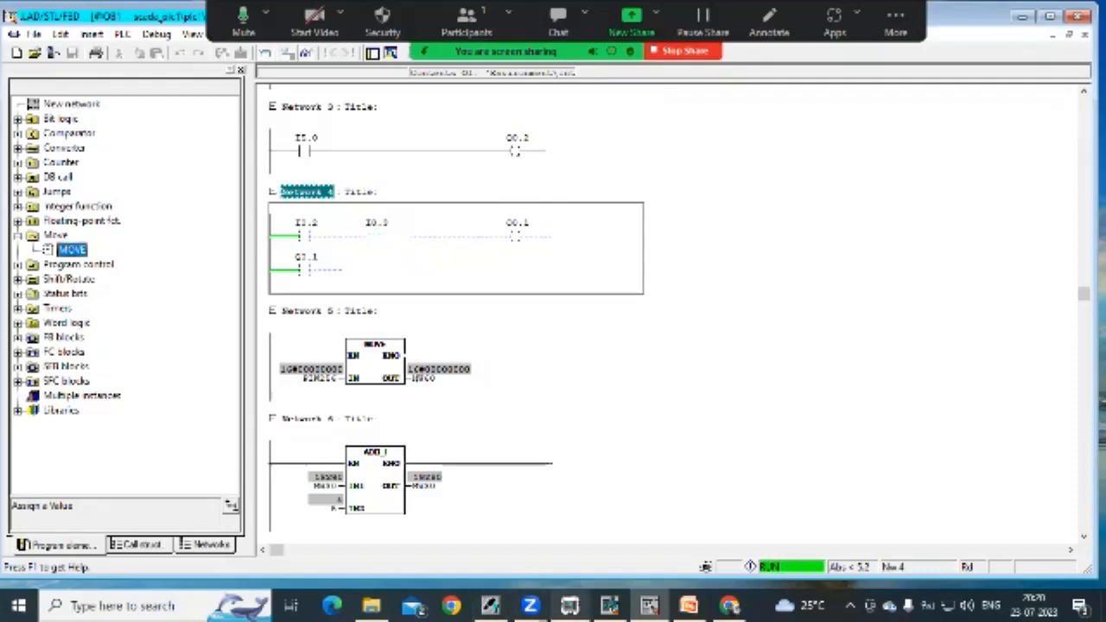
pyautogui.moveTo(609, 606)
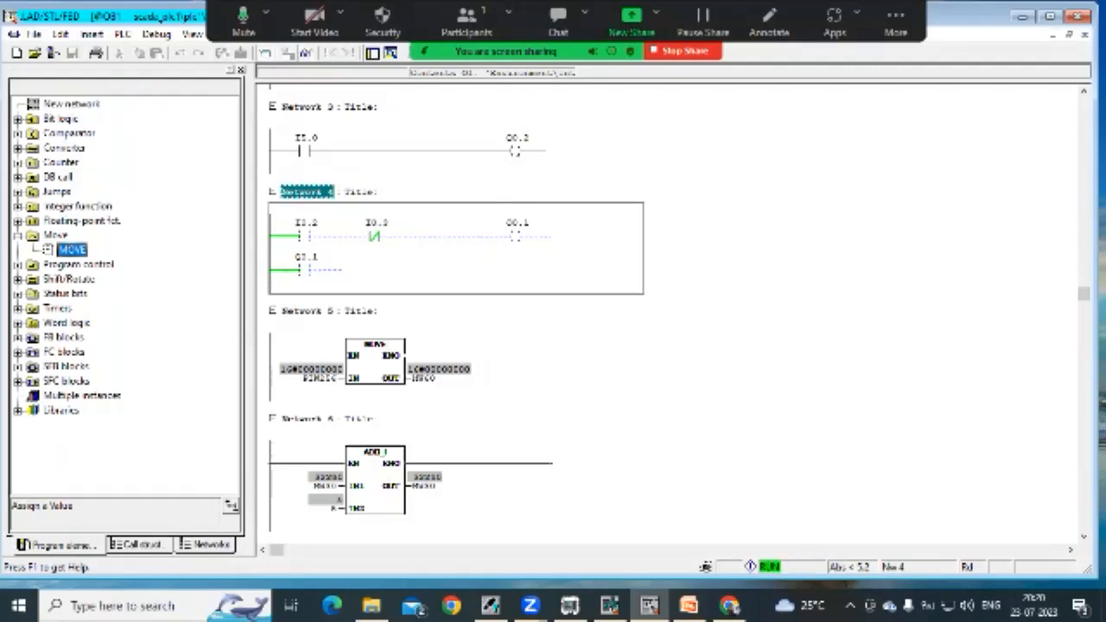
pyautogui.hotkey('alt', 'Tab')
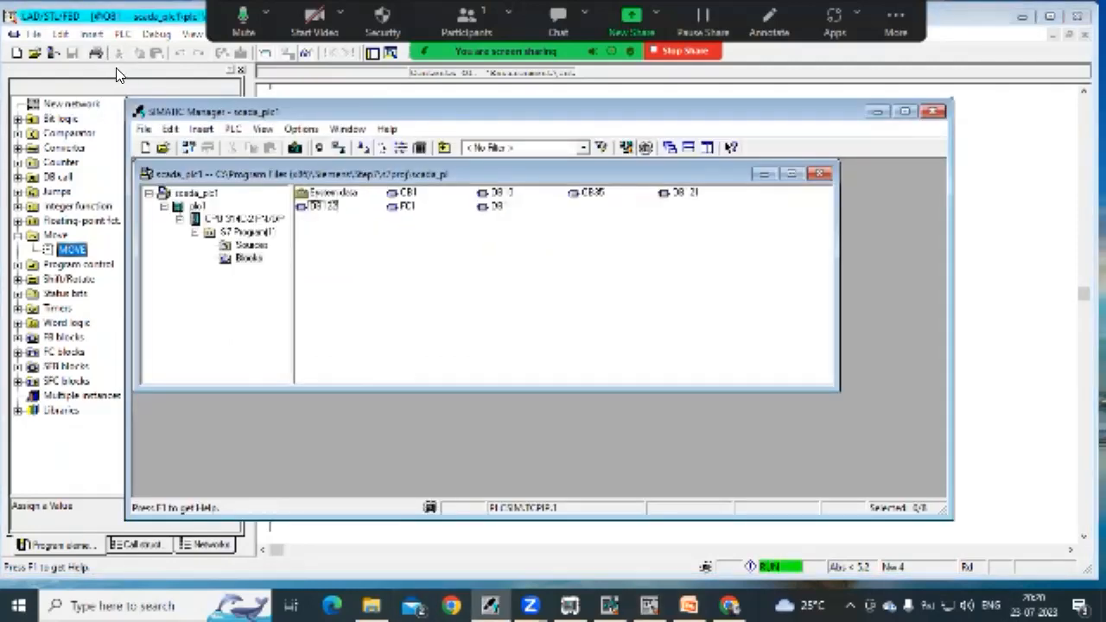
pyautogui.click(232, 128)
pyautogui.moveTo(463, 432)
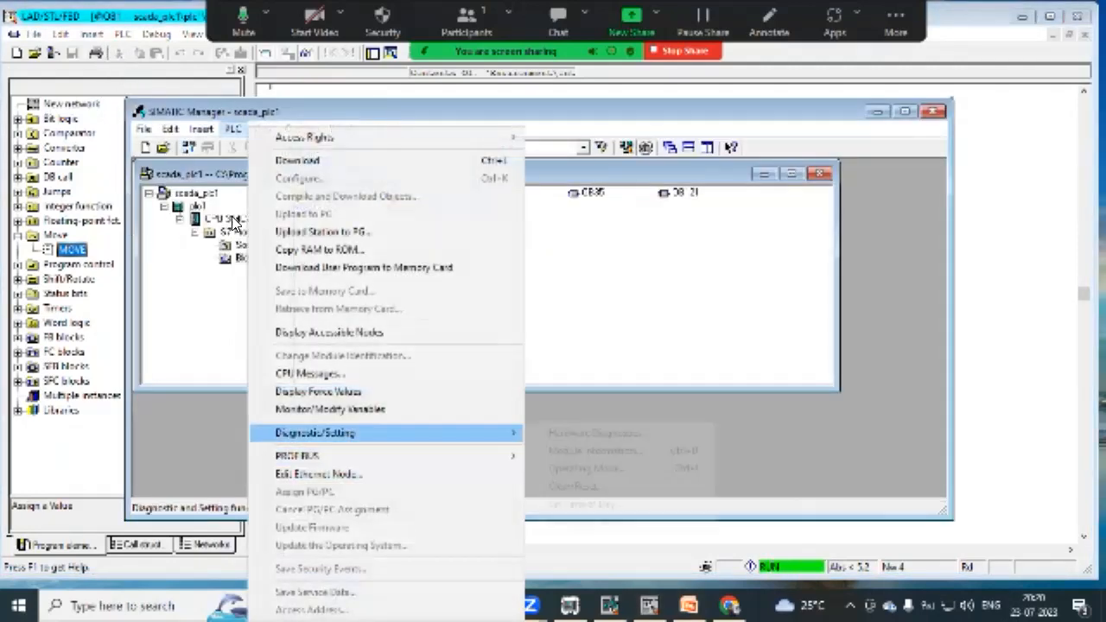
pyautogui.click(313, 177)
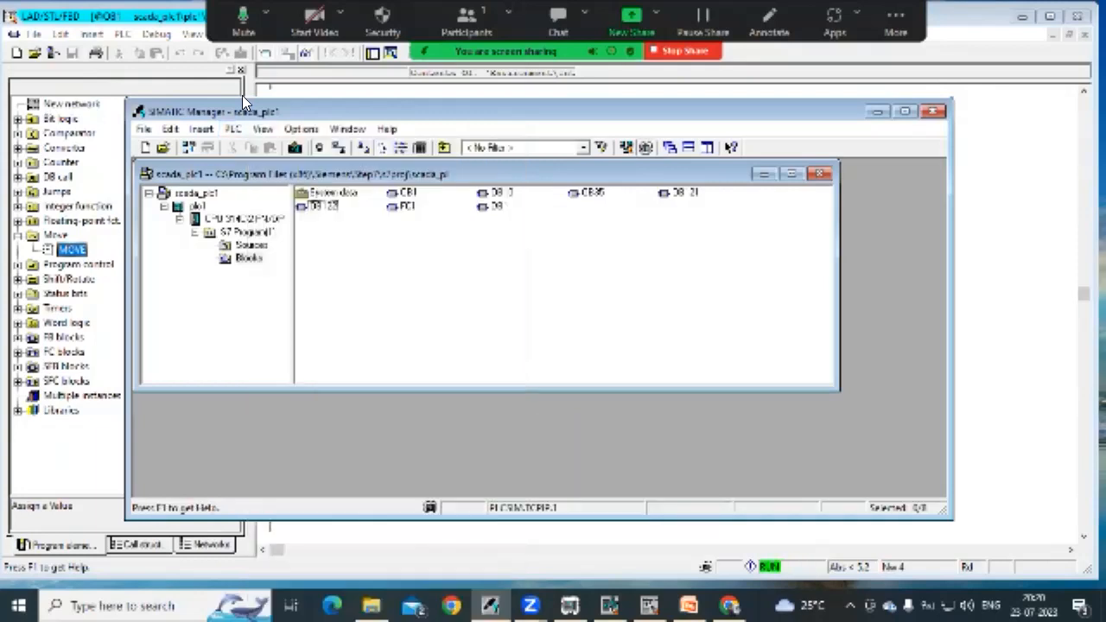
# Switch to HW Config, maximize it, view the plc1 station online, and return to the offline configuration
pyautogui.click(610, 606)
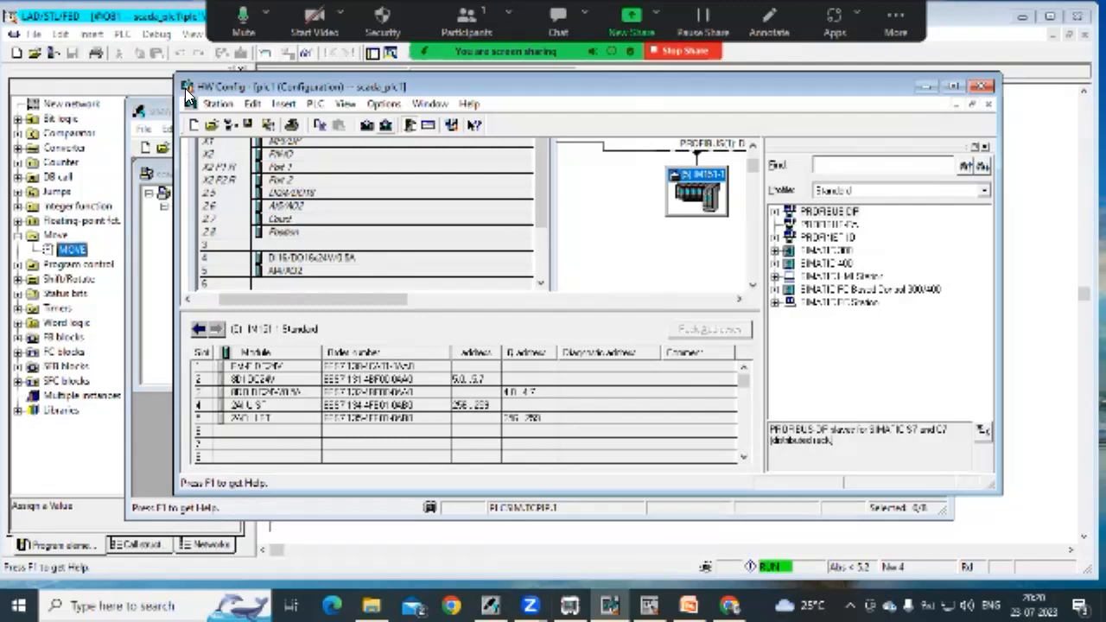
pyautogui.scroll(1, 363, 208)
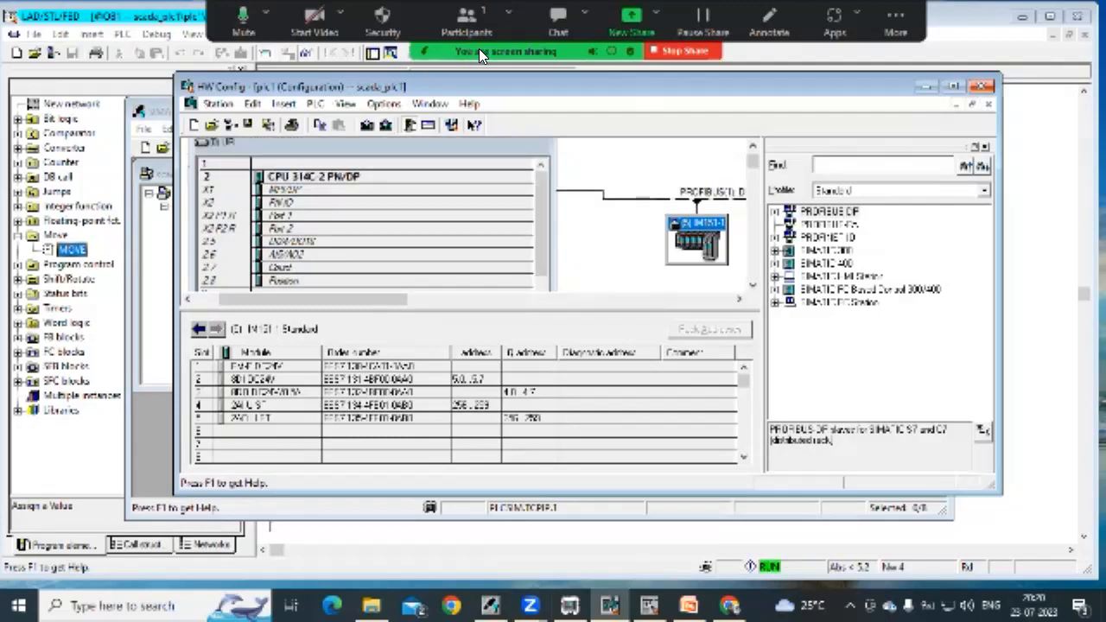
pyautogui.doubleClick(196, 82)
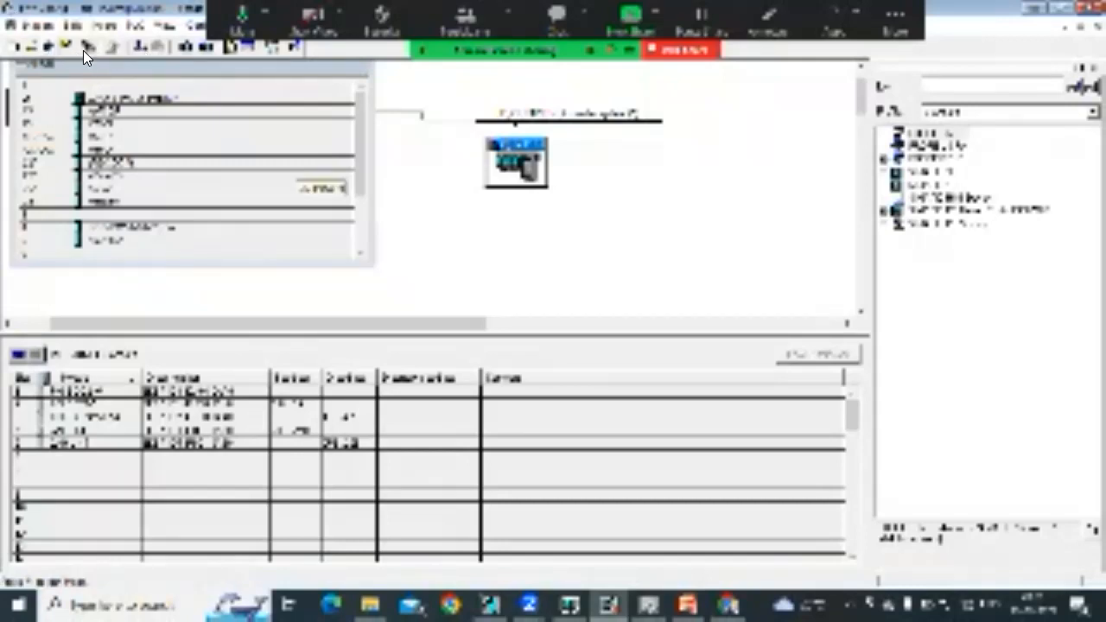
pyautogui.click(21, 19)
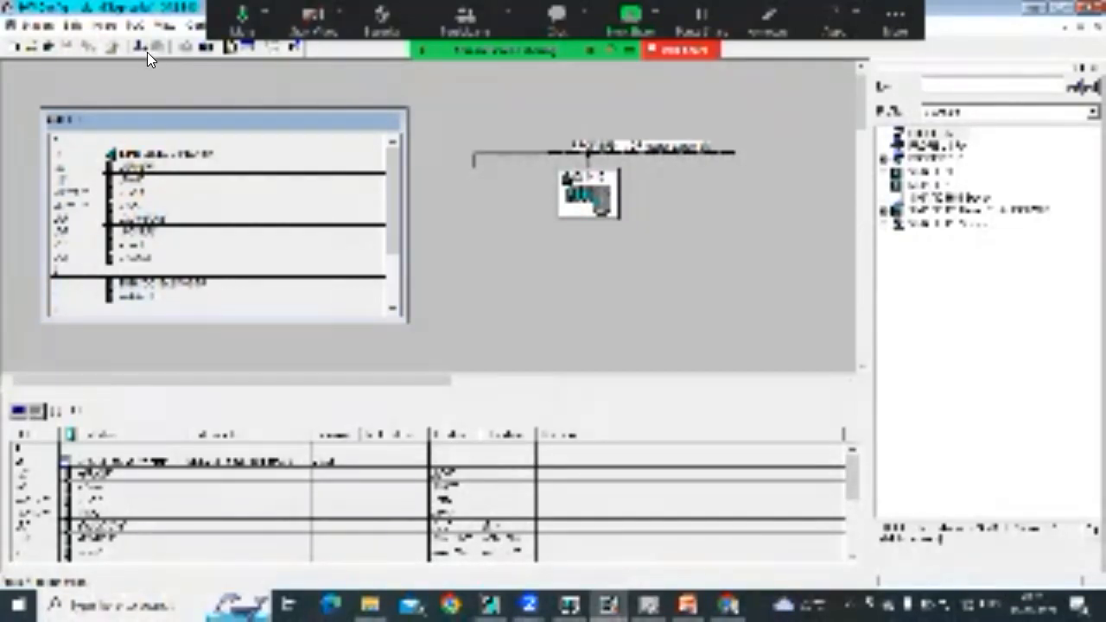
pyautogui.doubleClick(11, 23)
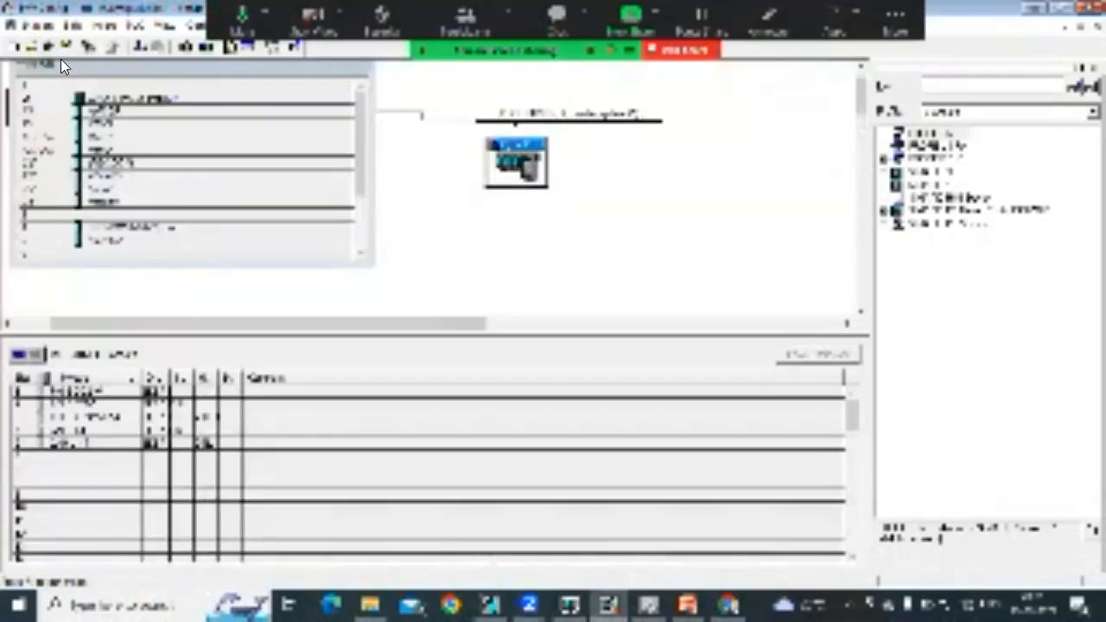
# Review the network properties of the CPU's MPI/DP interface (X1), set its interface type to MPI, and accept the change
pyautogui.click(50, 45)
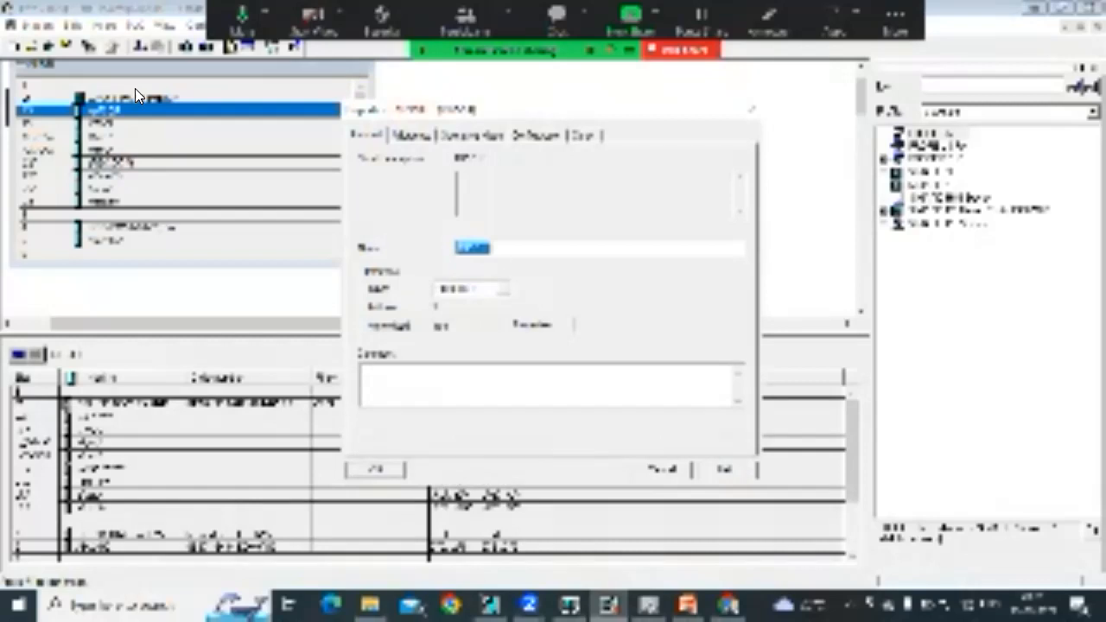
pyautogui.hotkey('alt', 'r')
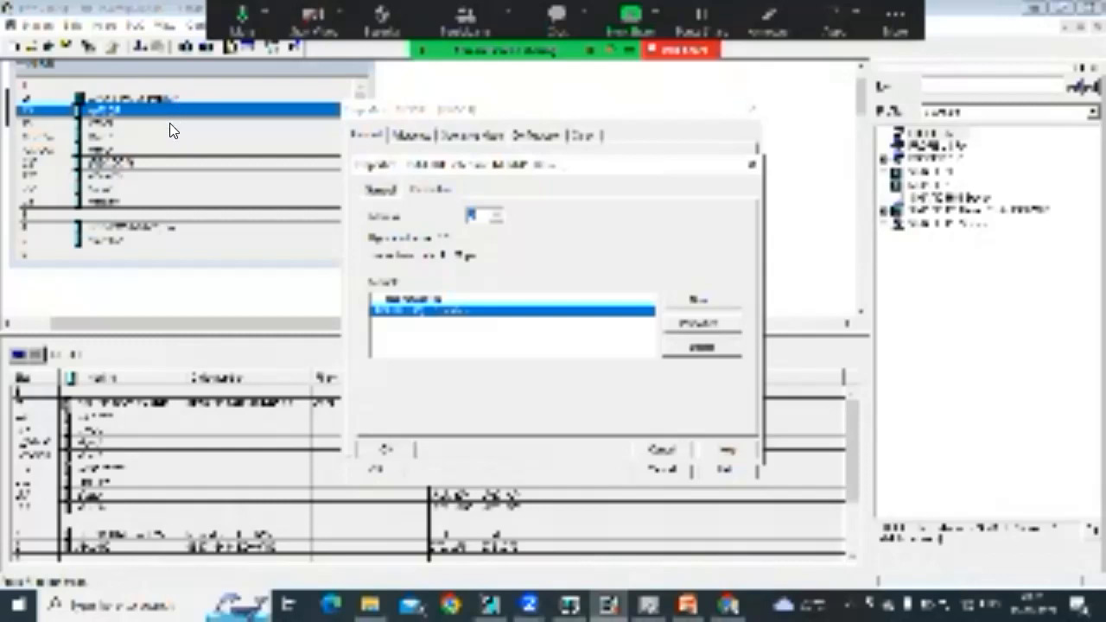
pyautogui.press('Escape')
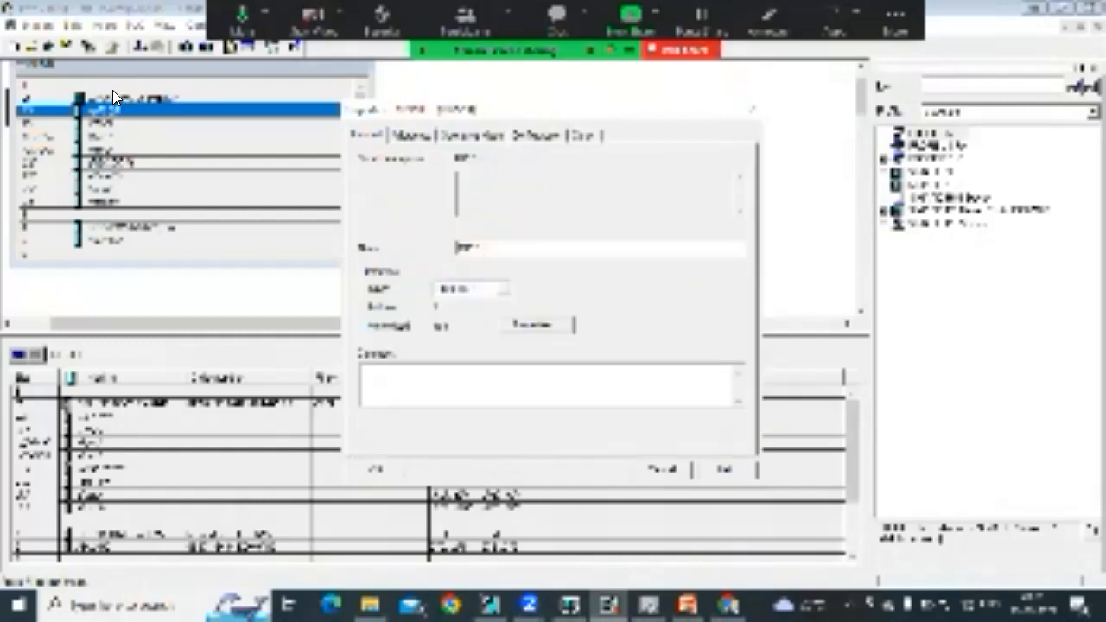
pyautogui.hotkey('alt', 'Down')
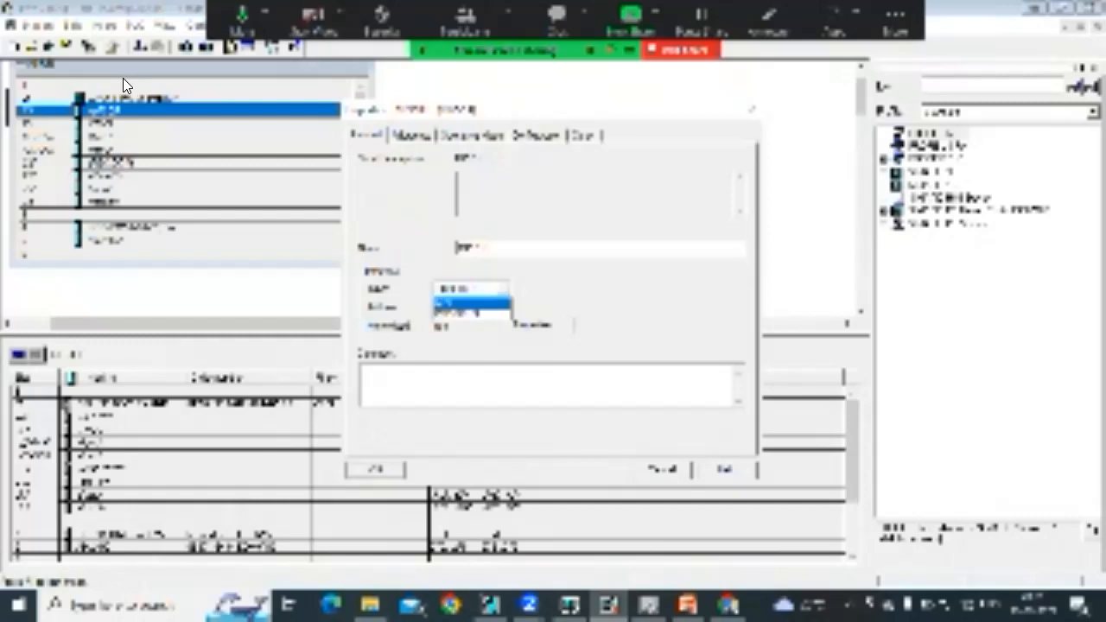
pyautogui.press('Return')
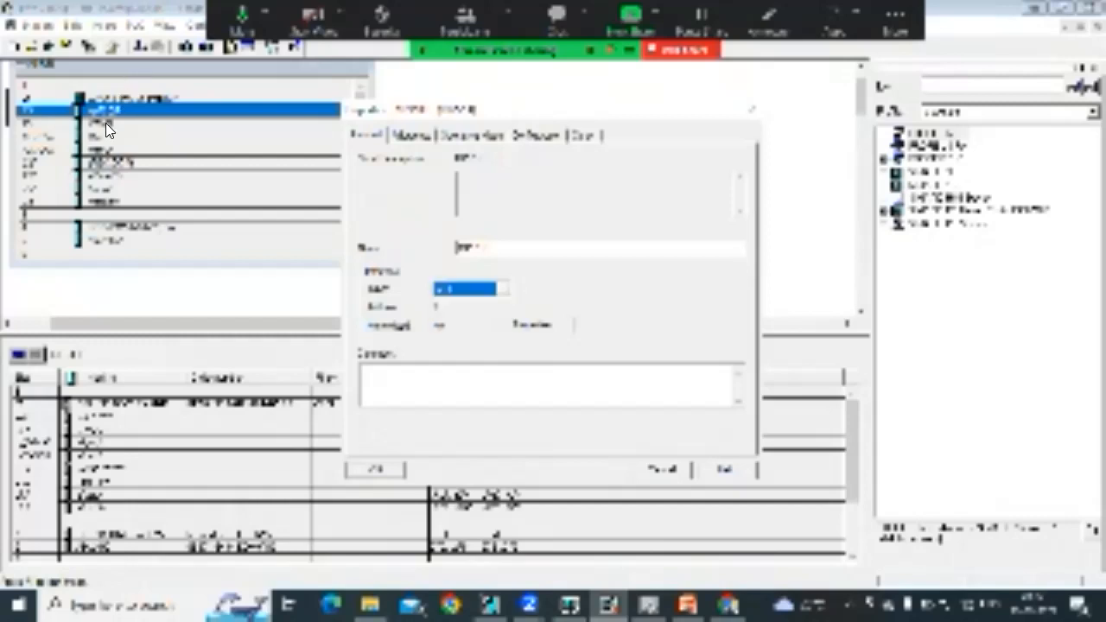
pyautogui.press('Return')
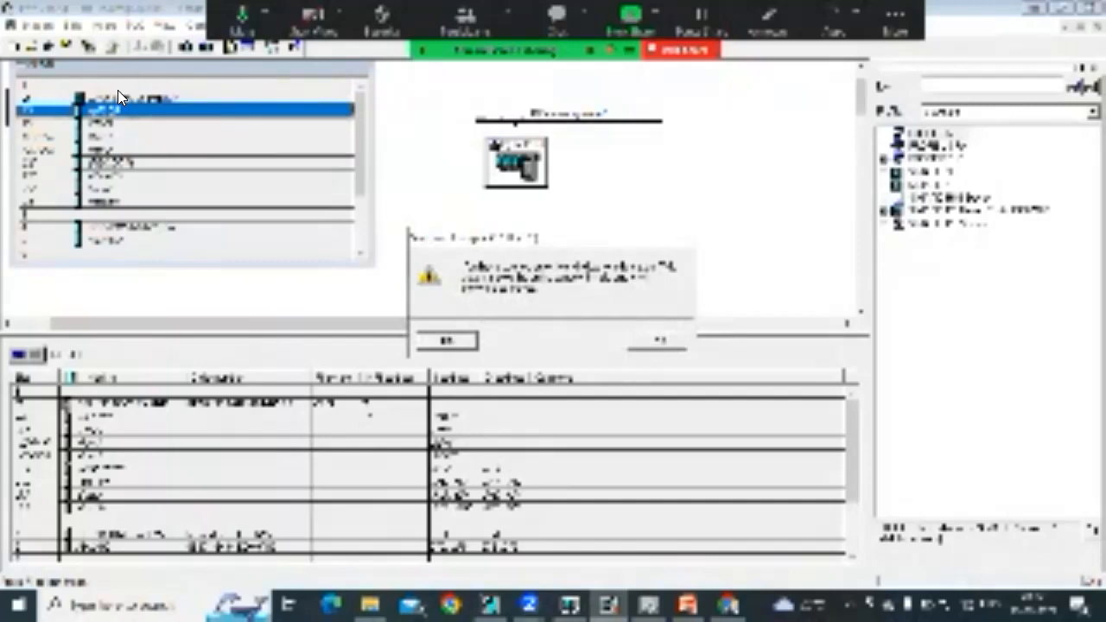
pyautogui.press('Return')
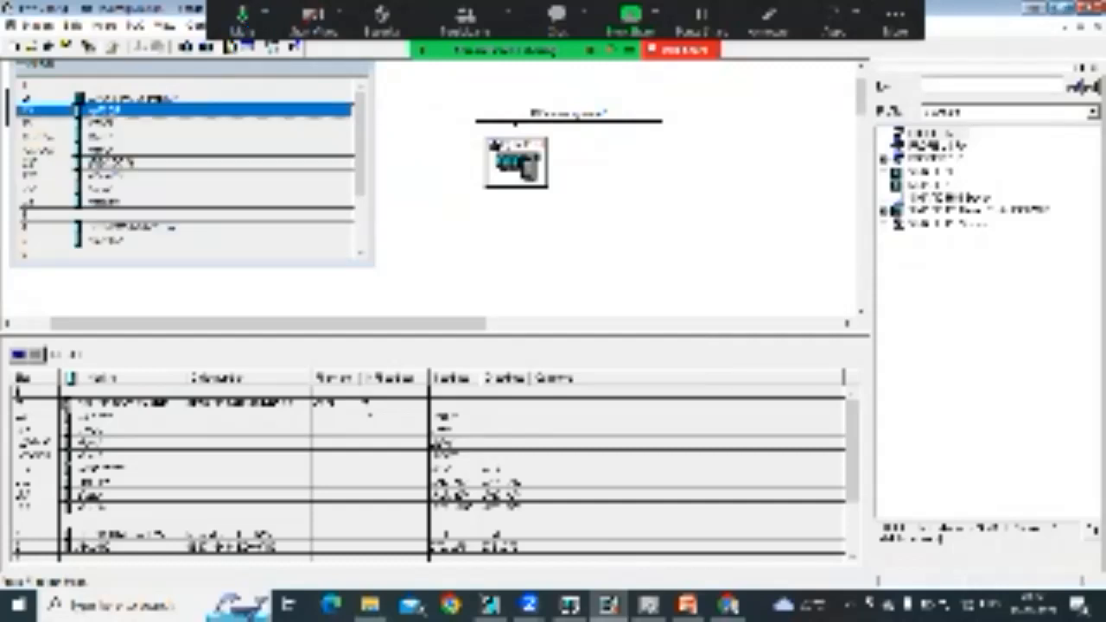
# Download the hardware configuration to the CPU, accepting the target module and node address, and check OB1 in the program editor
pyautogui.doubleClick(153, 12)
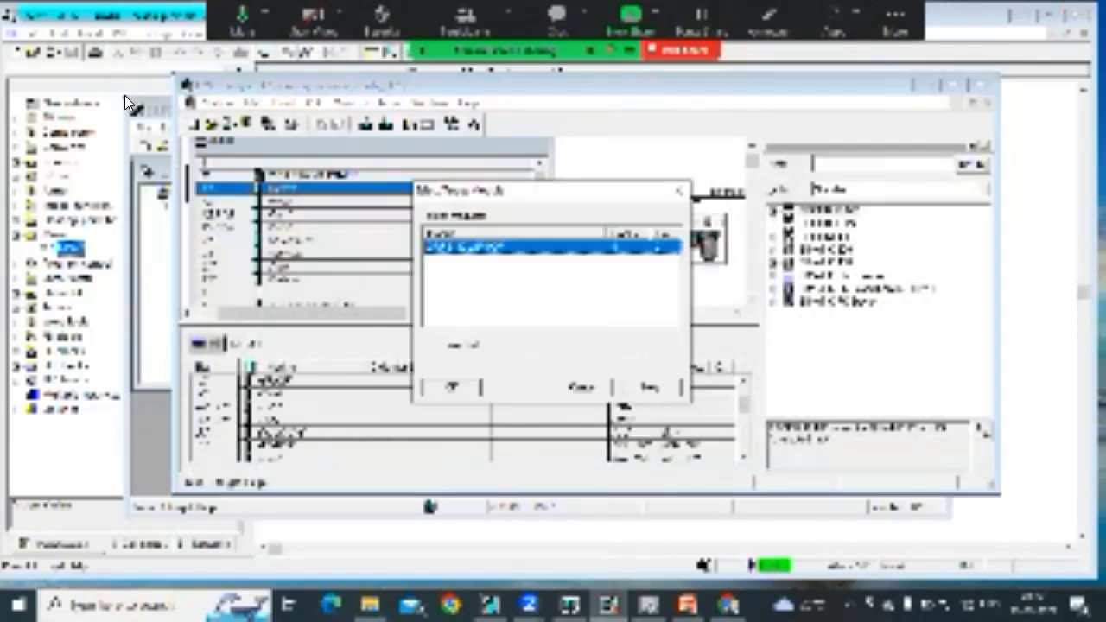
pyautogui.press('Return')
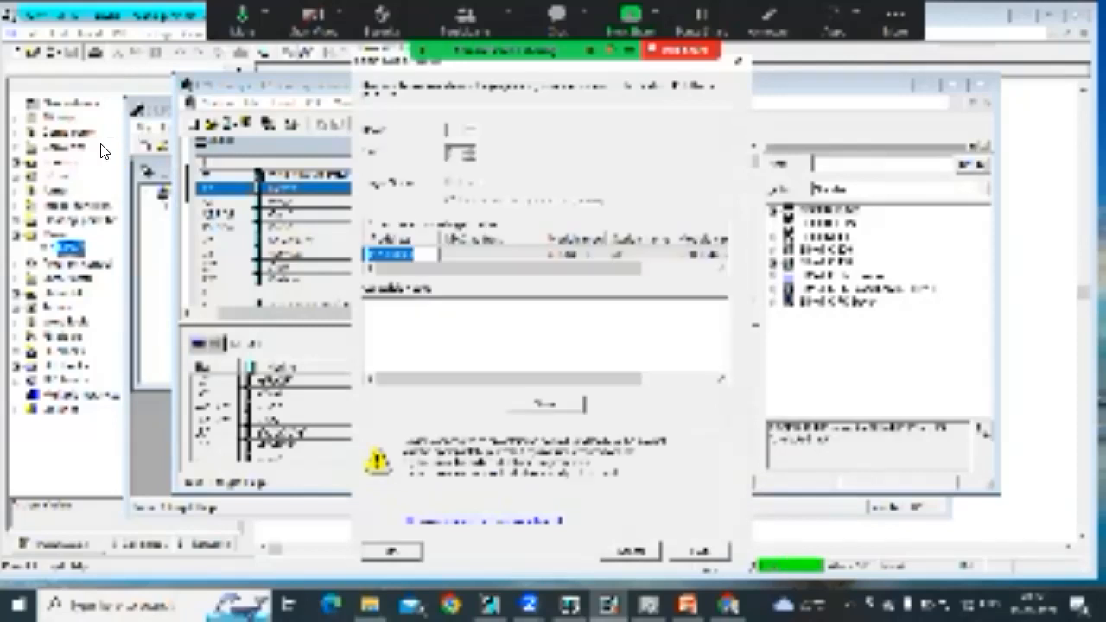
pyautogui.press('Return')
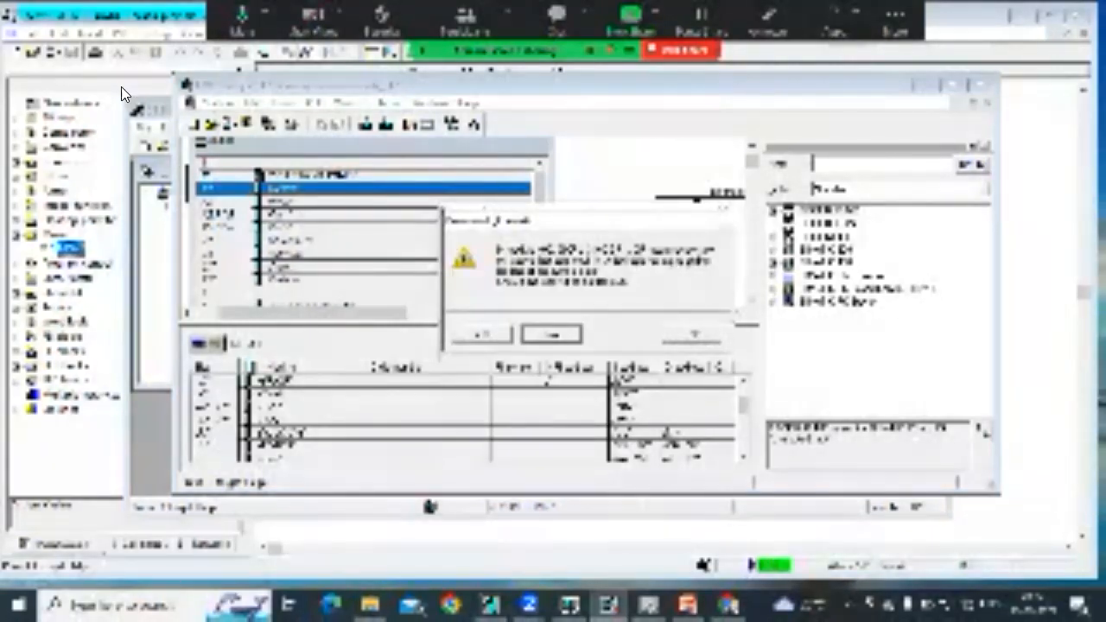
pyautogui.press('Return')
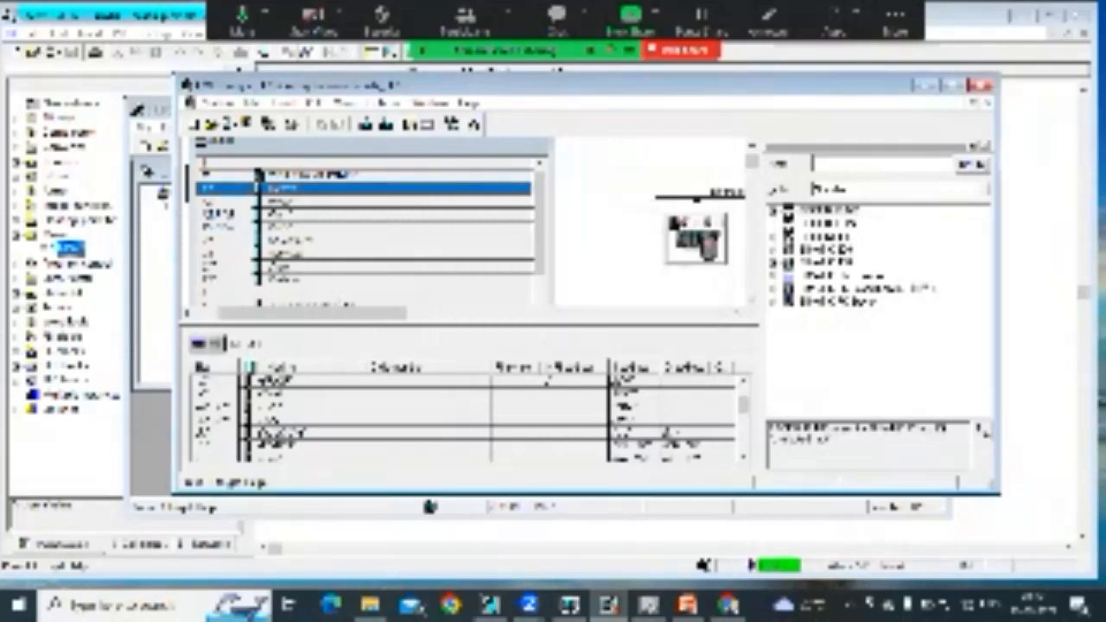
pyautogui.click(84, 16)
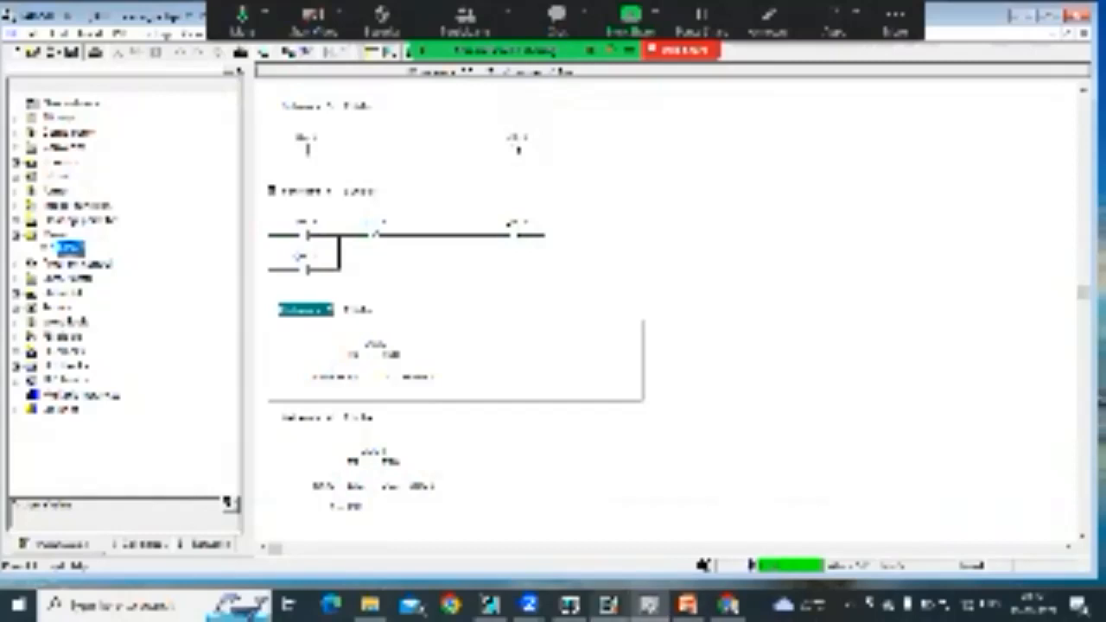
# Return to HW Config and download the hardware configuration to the selected CPU once more
pyautogui.hotkey('alt', 'Tab')
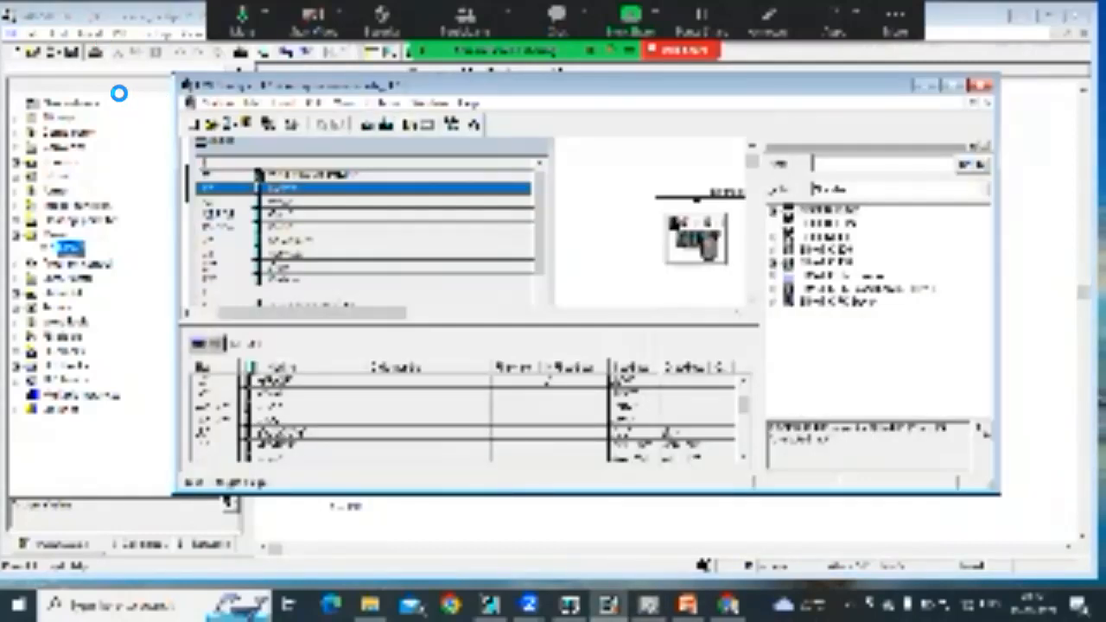
pyautogui.press('Return')
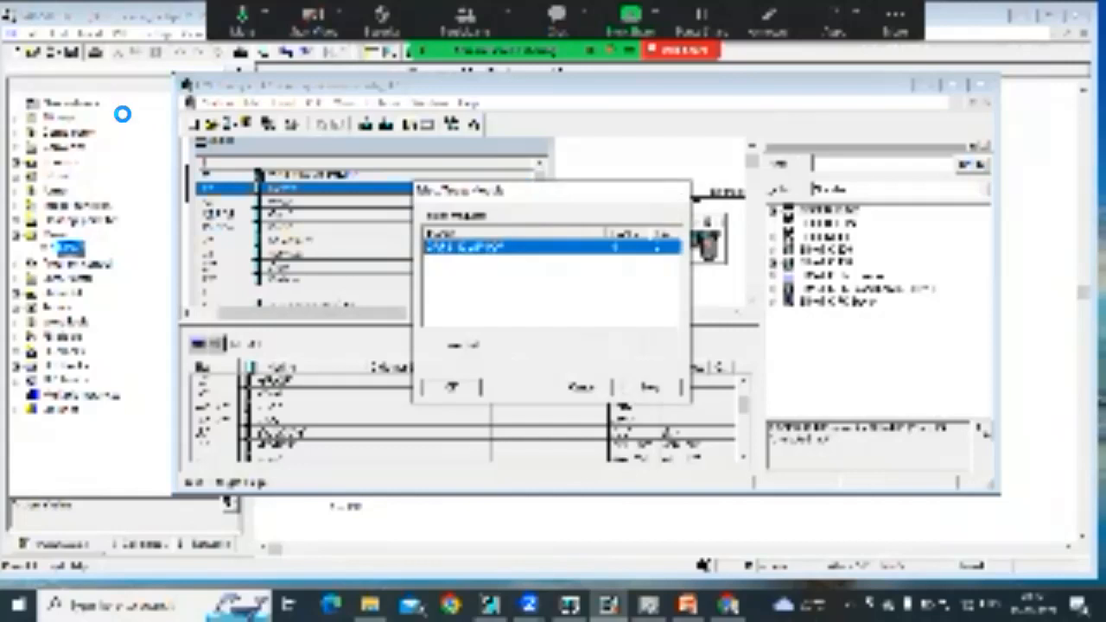
pyautogui.press('Return')
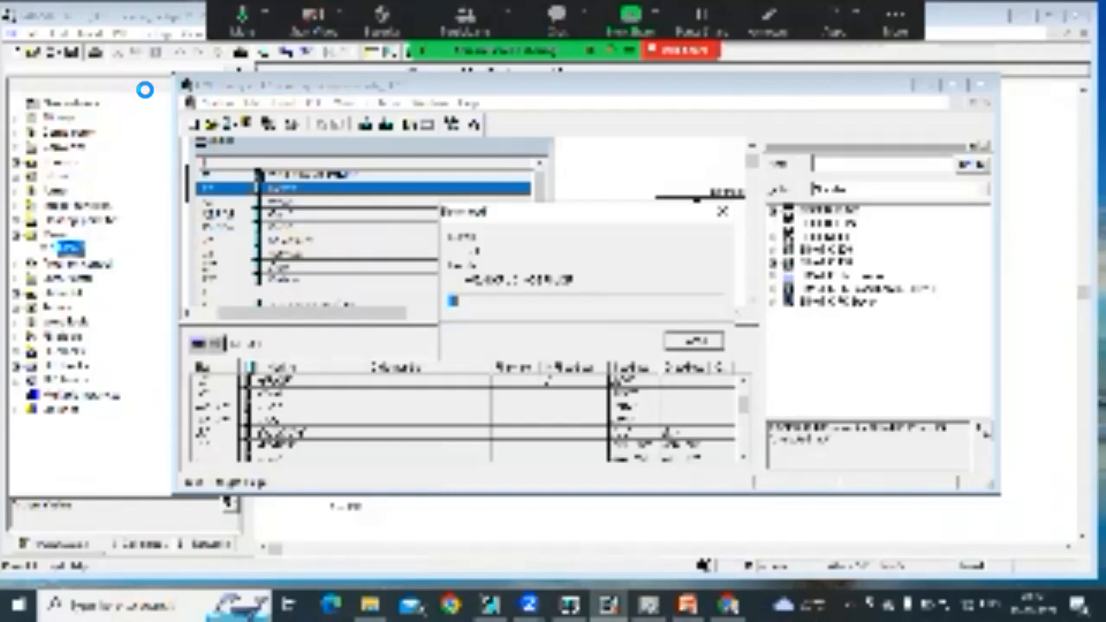
pyautogui.press('Return')
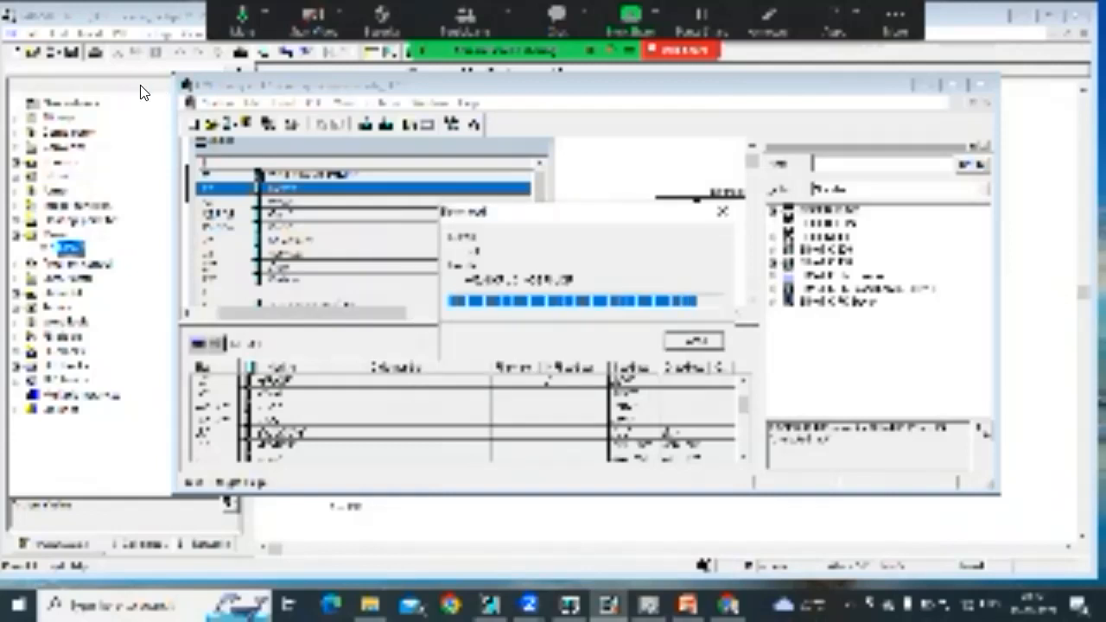
# Change the interface type of the CPU's MPI/DP interface (X1) to PROFIBUS without assigning a subnet, and accept the properties
pyautogui.press('Return')
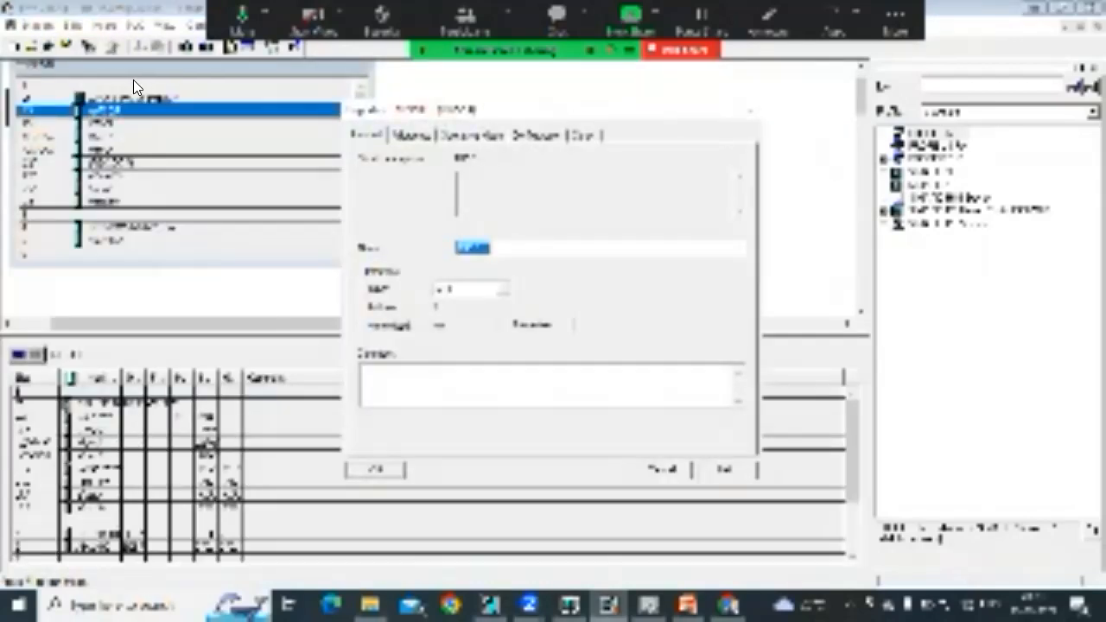
pyautogui.press('Tab')
pyautogui.hotkey('alt', 'Down')
pyautogui.press('Down')
pyautogui.press('Return')
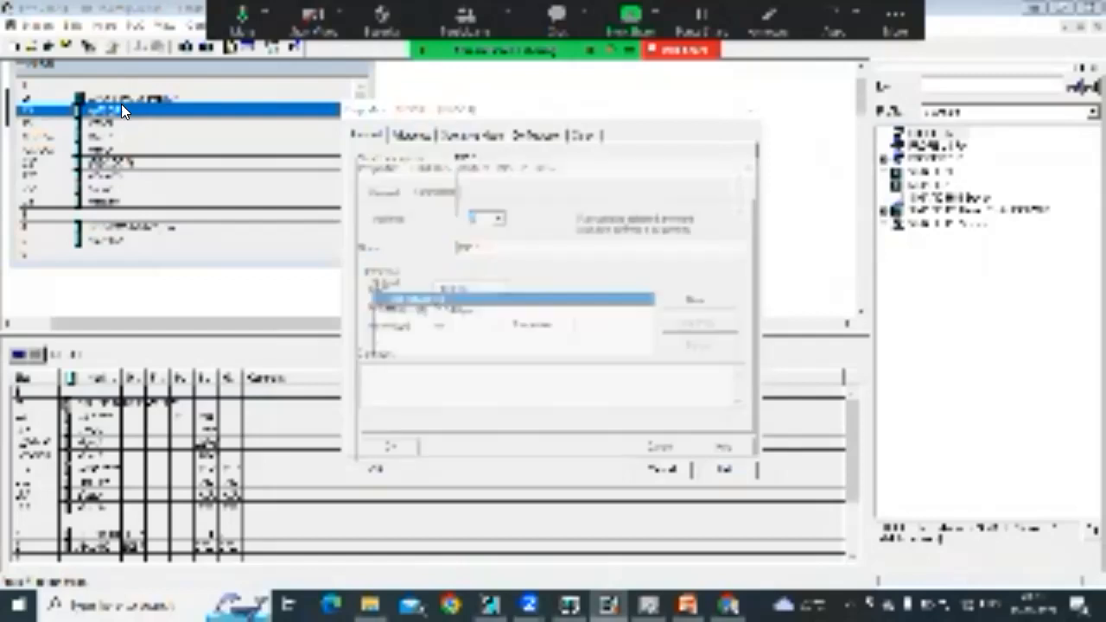
pyautogui.press('Tab')
pyautogui.press('Down')
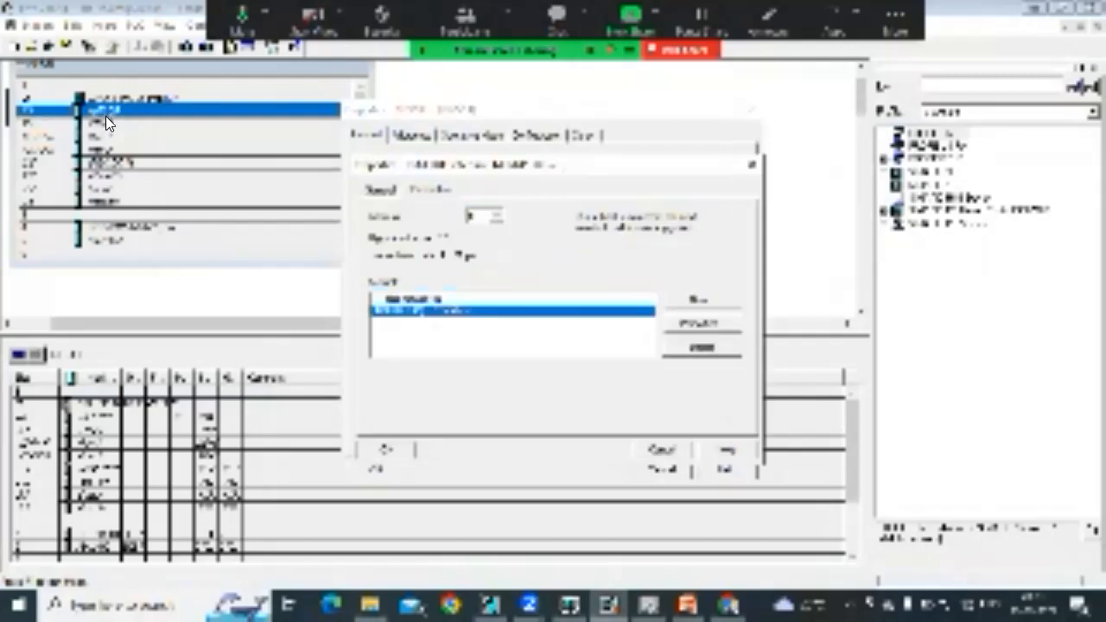
pyautogui.press('Up')
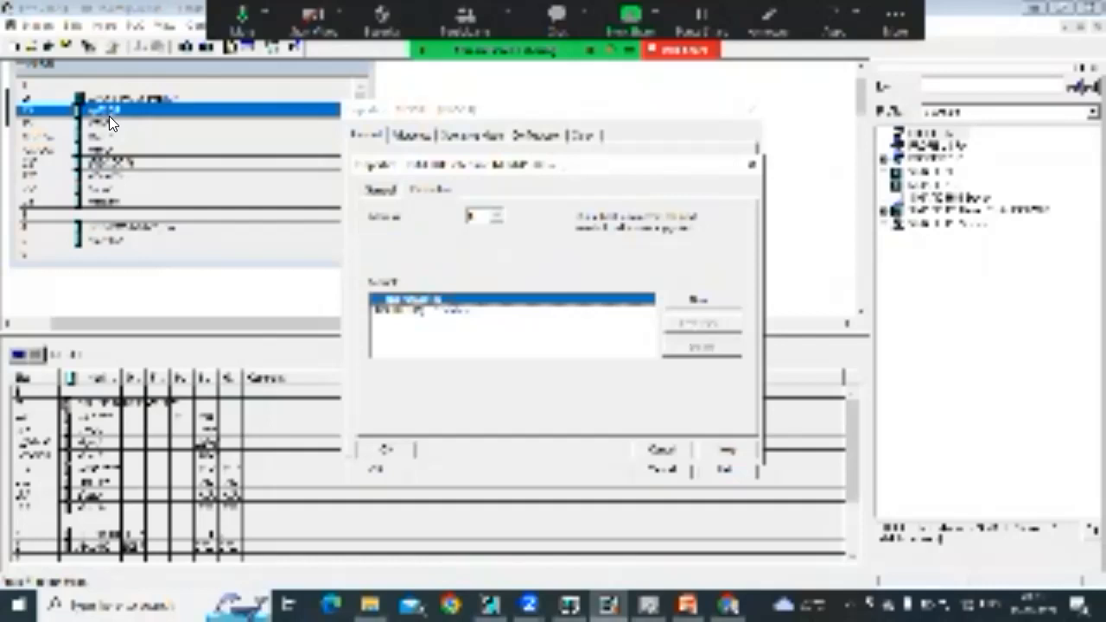
pyautogui.press('Return')
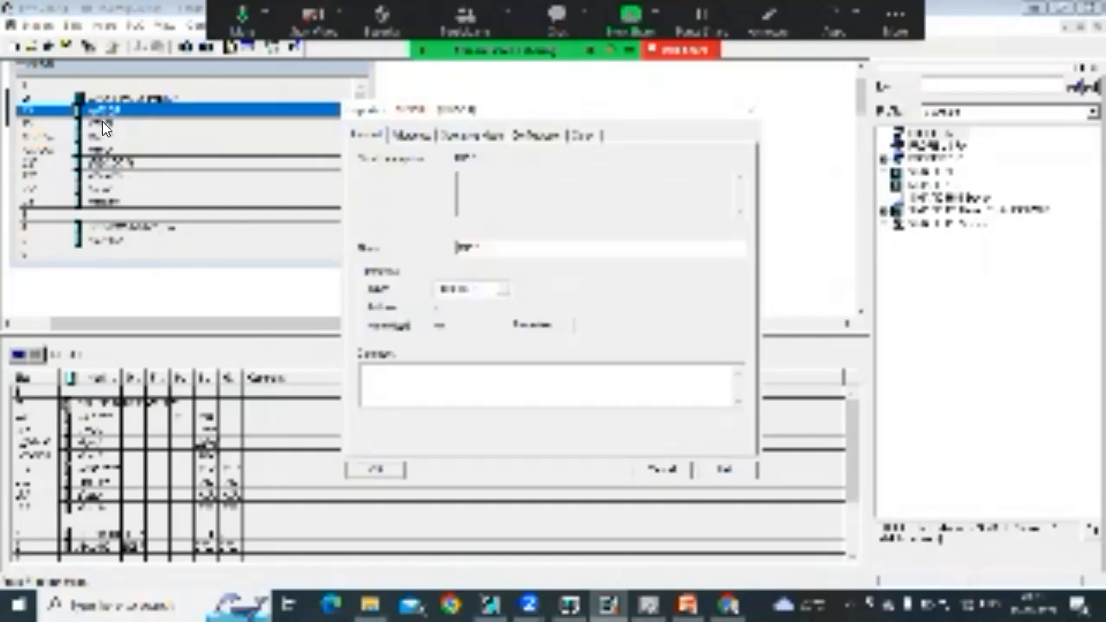
pyautogui.press('Return')
# Connect the MPI/DP interface to the existing PROFIBUS subnet, insert the listed DP master system, and accept the changed properties
pyautogui.doubleClick(54, 42)
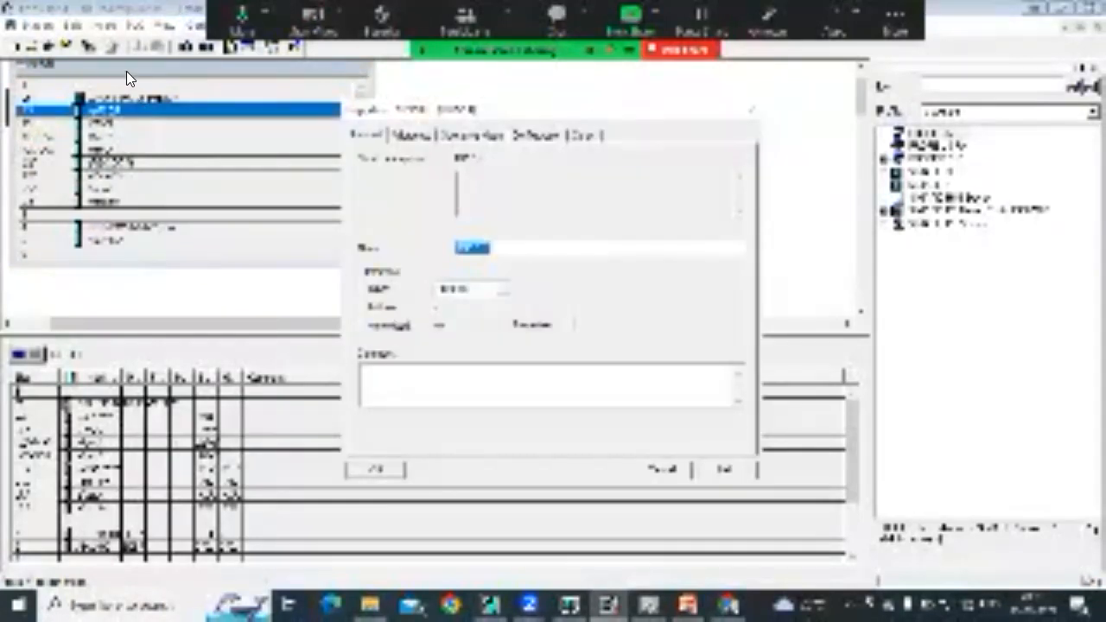
pyautogui.click(502, 289)
pyautogui.click(467, 313)
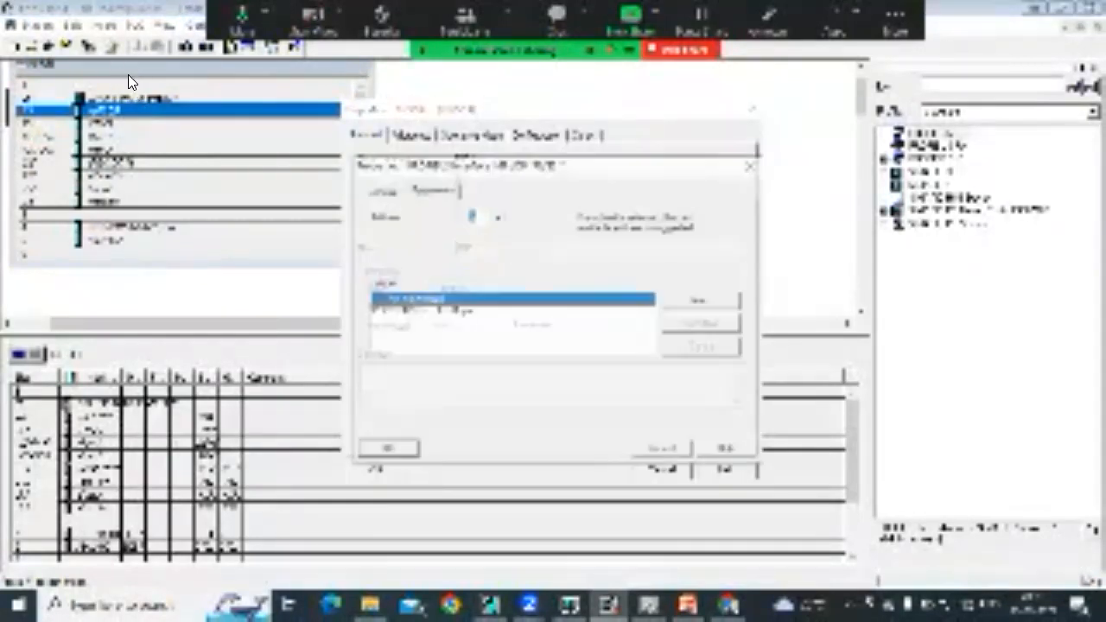
pyautogui.click(422, 311)
pyautogui.click(387, 449)
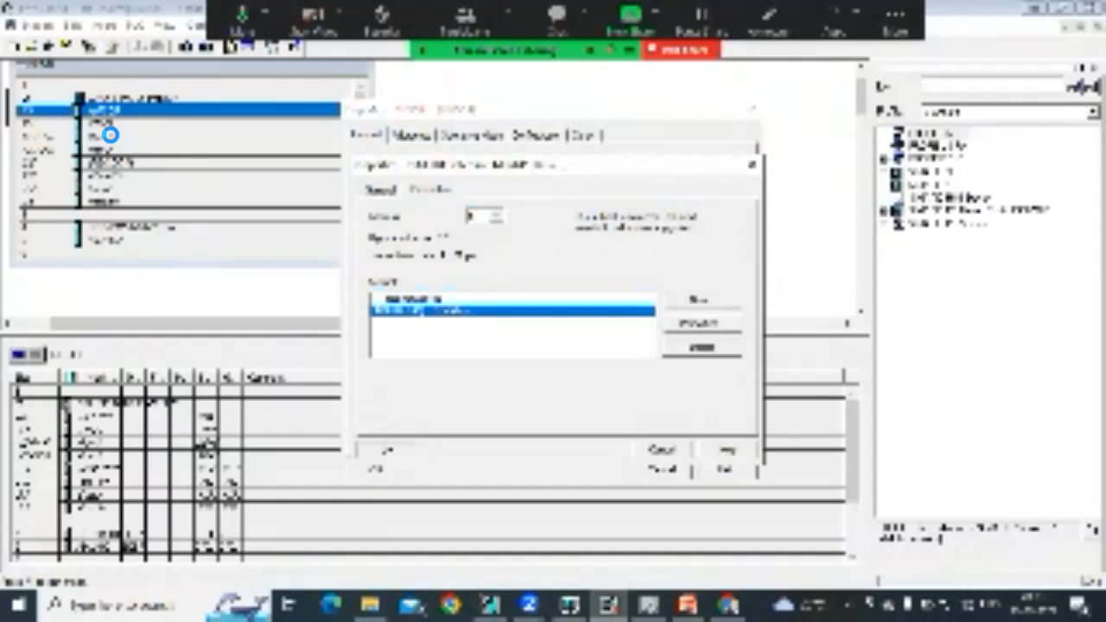
pyautogui.click(412, 372)
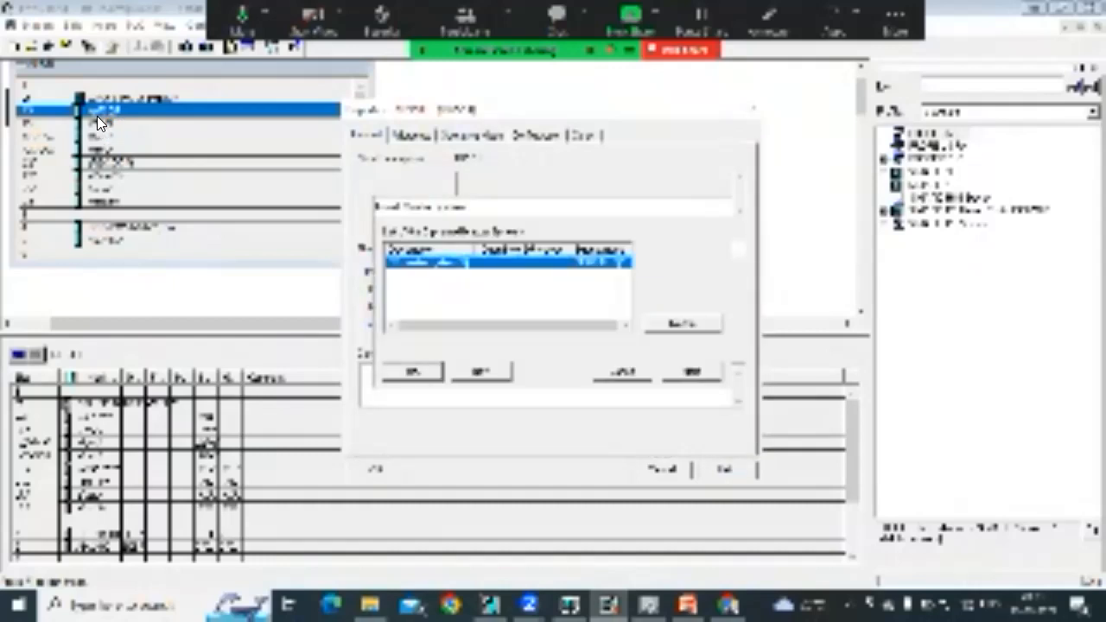
pyautogui.press('Return')
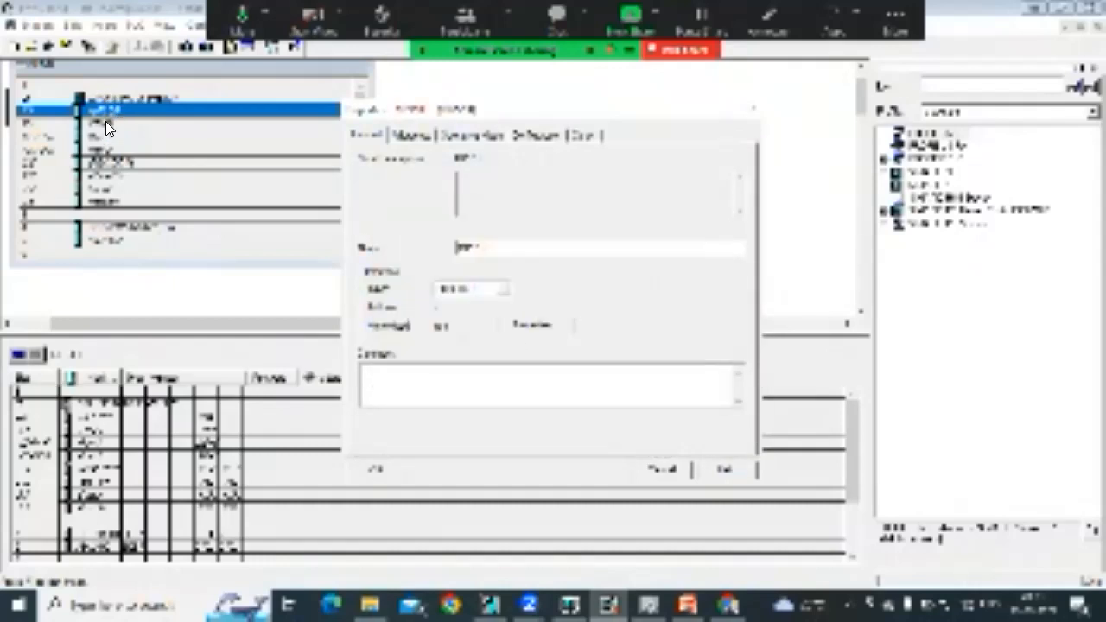
pyautogui.press('Return')
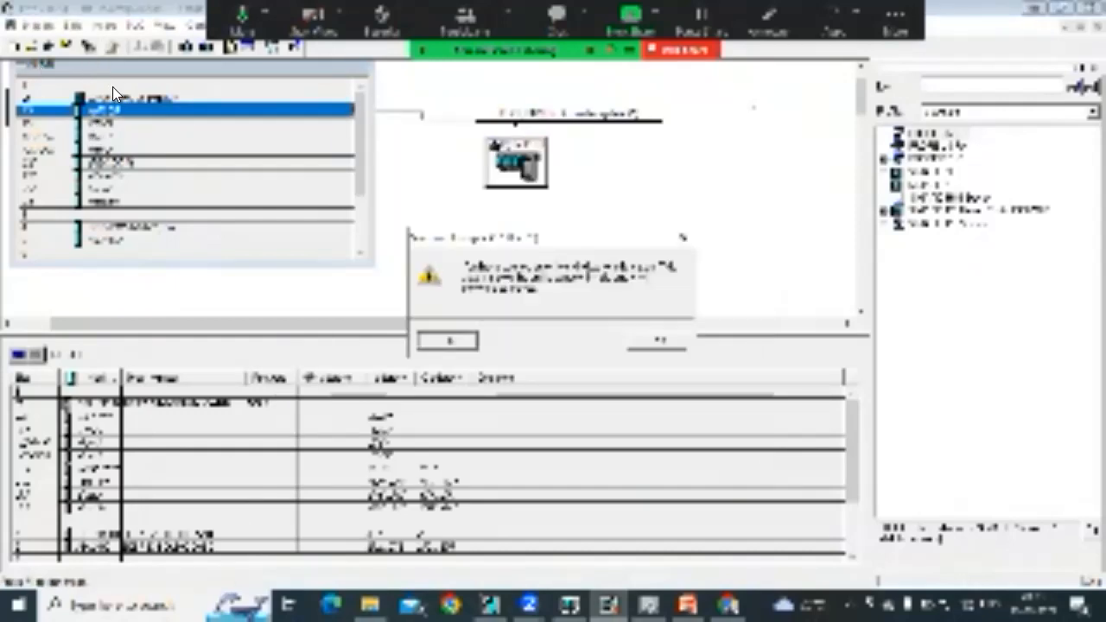
pyautogui.press('Return')
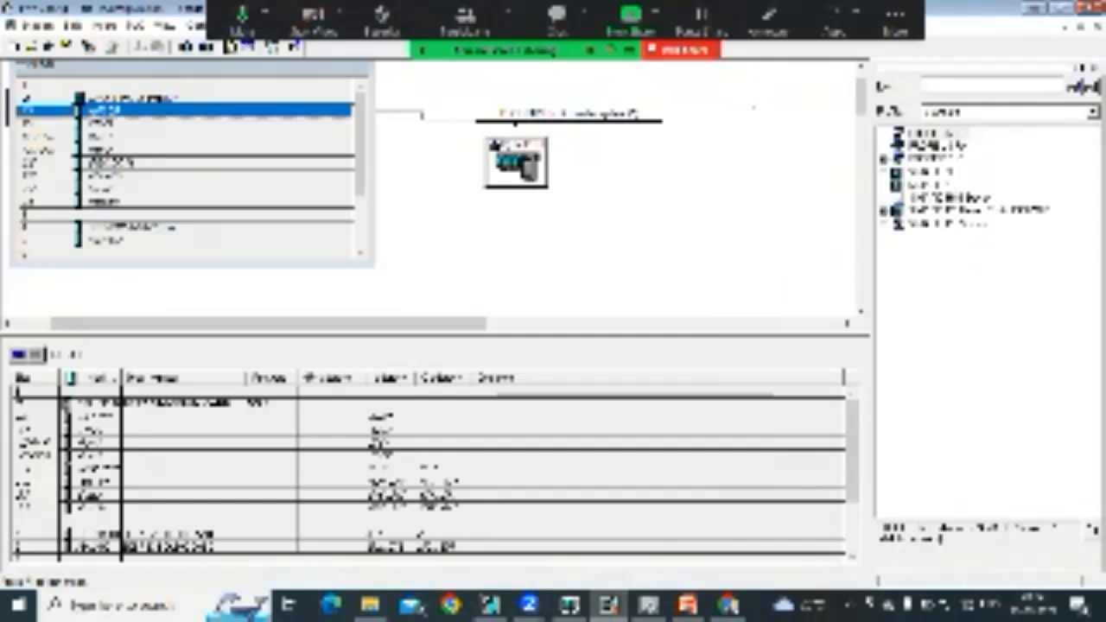
# Download the configuration with the PROFIBUS master system to the CPU and check OB1 in the program editor
pyautogui.click(1061, 8)
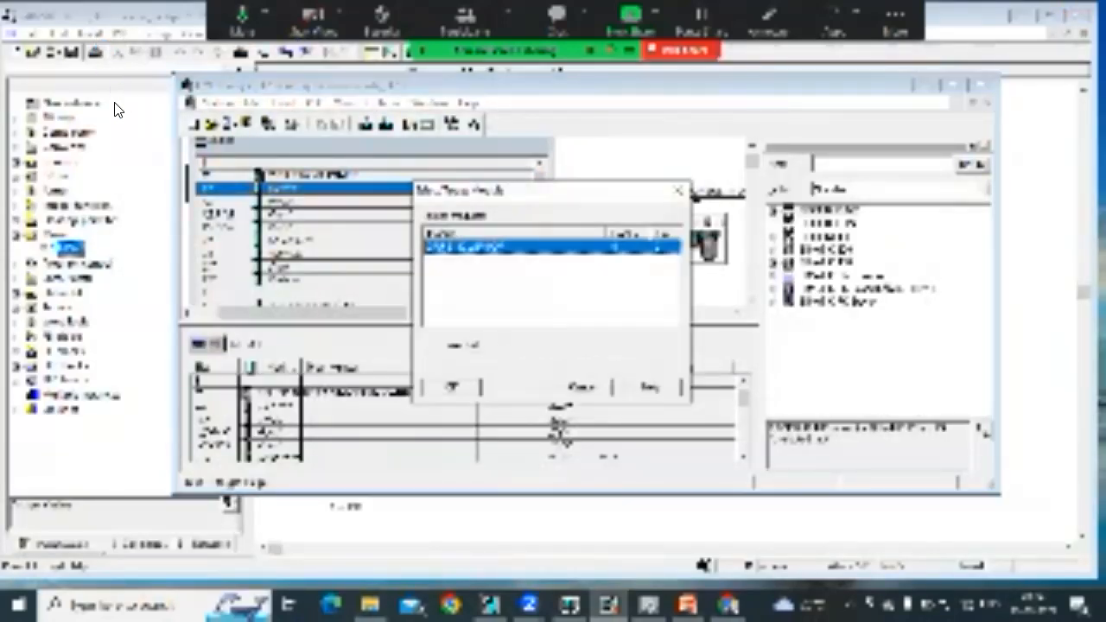
pyautogui.press('Return')
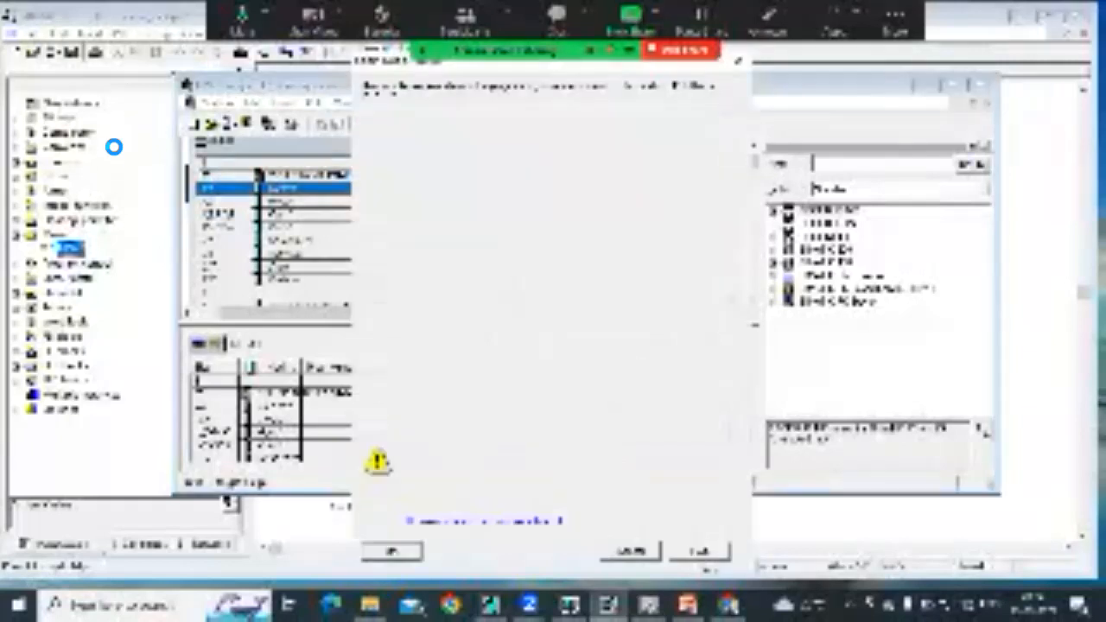
pyautogui.press('Return')
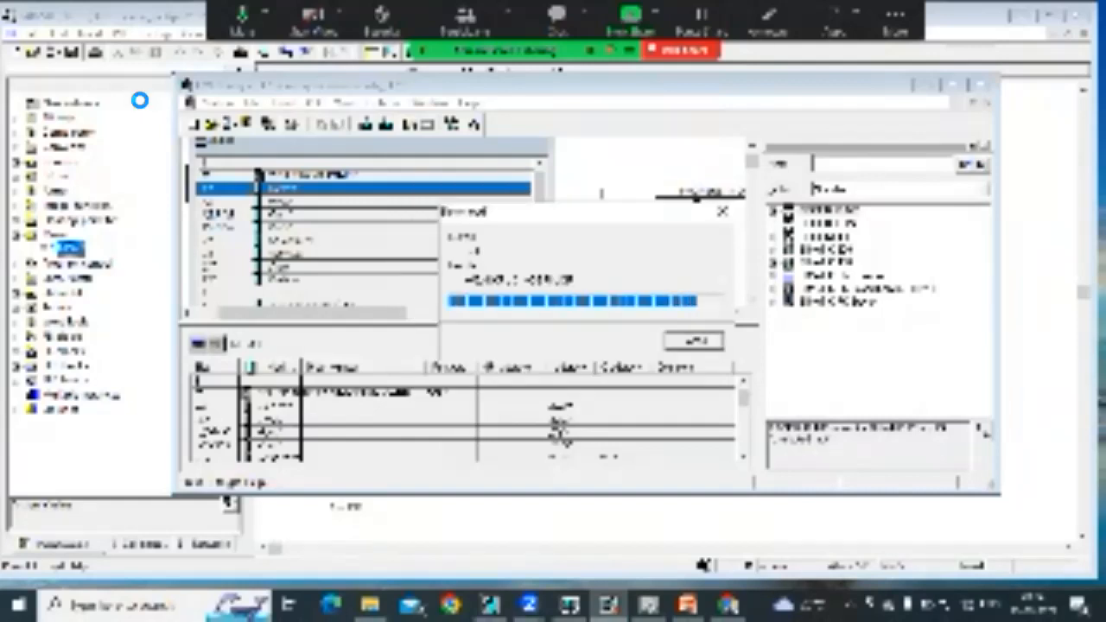
pyautogui.press('Return')
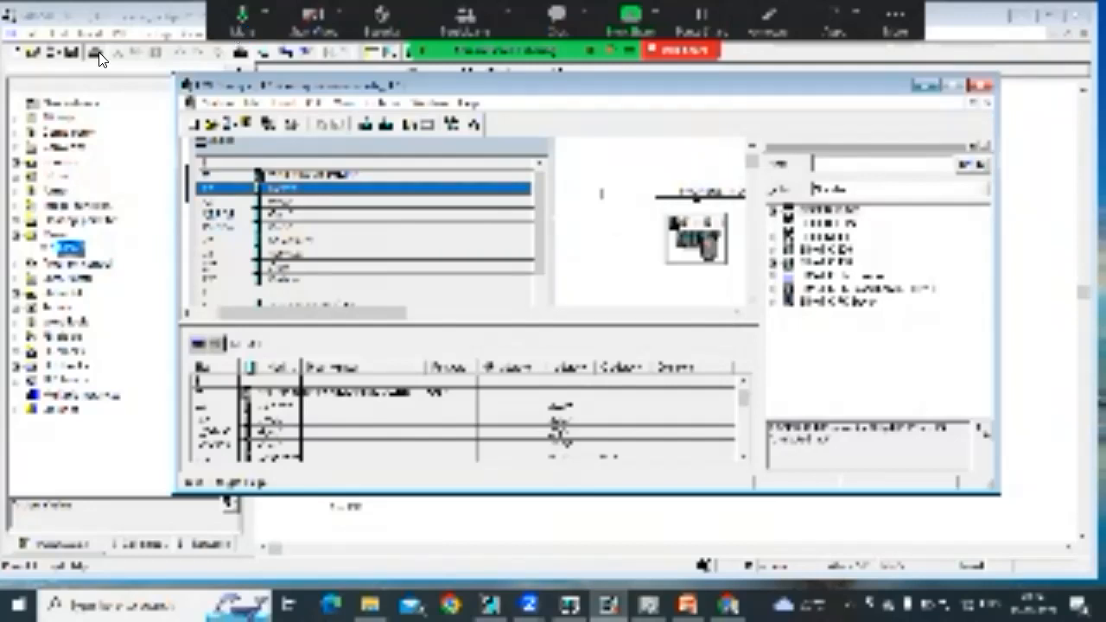
pyautogui.click(87, 73)
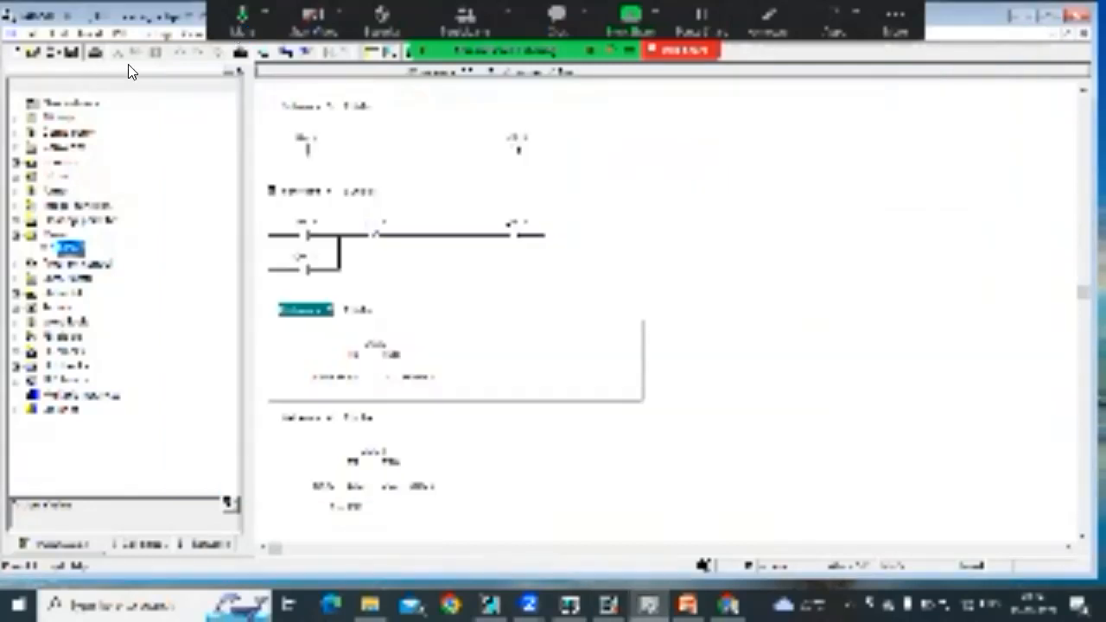
pyautogui.click(608, 605)
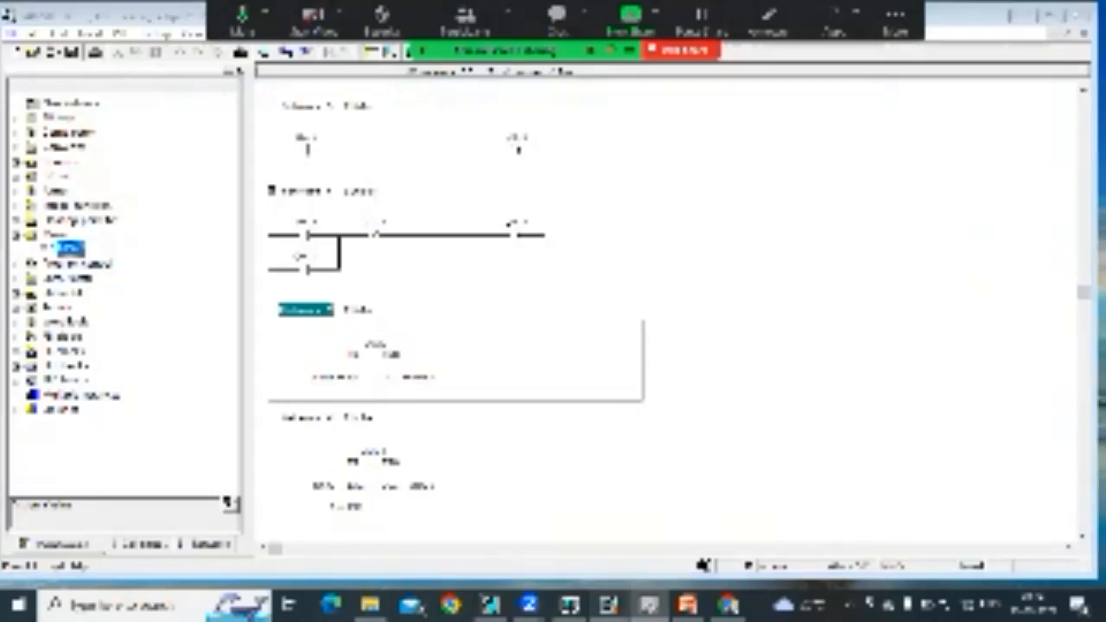